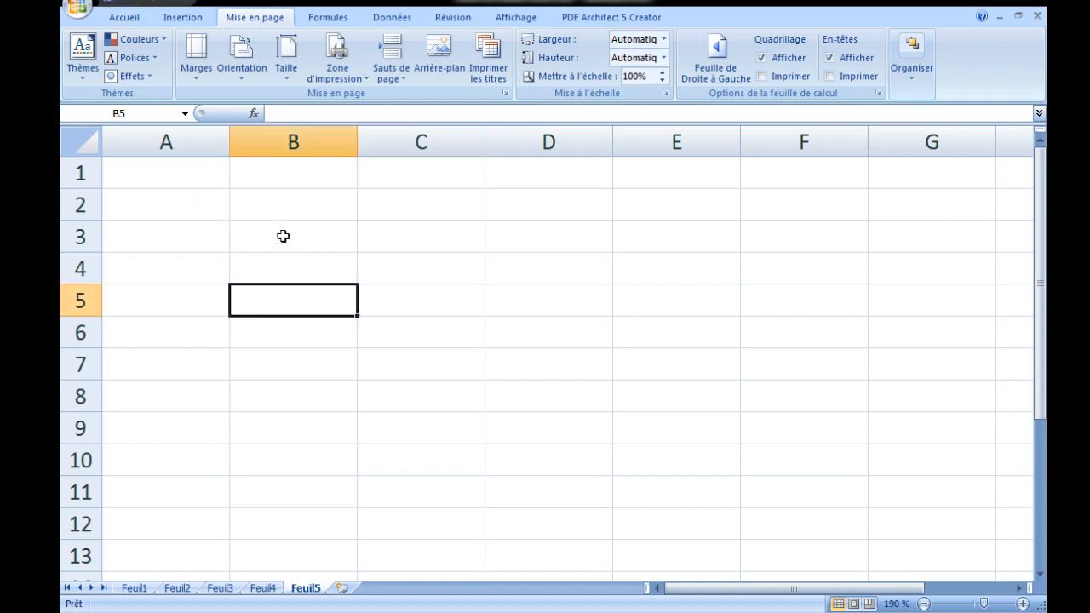
{"action": "left_click", "coordinate": [160, 172]}
{"action": "left_click", "coordinate": [255, 174]}
{"action": "left_click", "coordinate": [285, 213]}
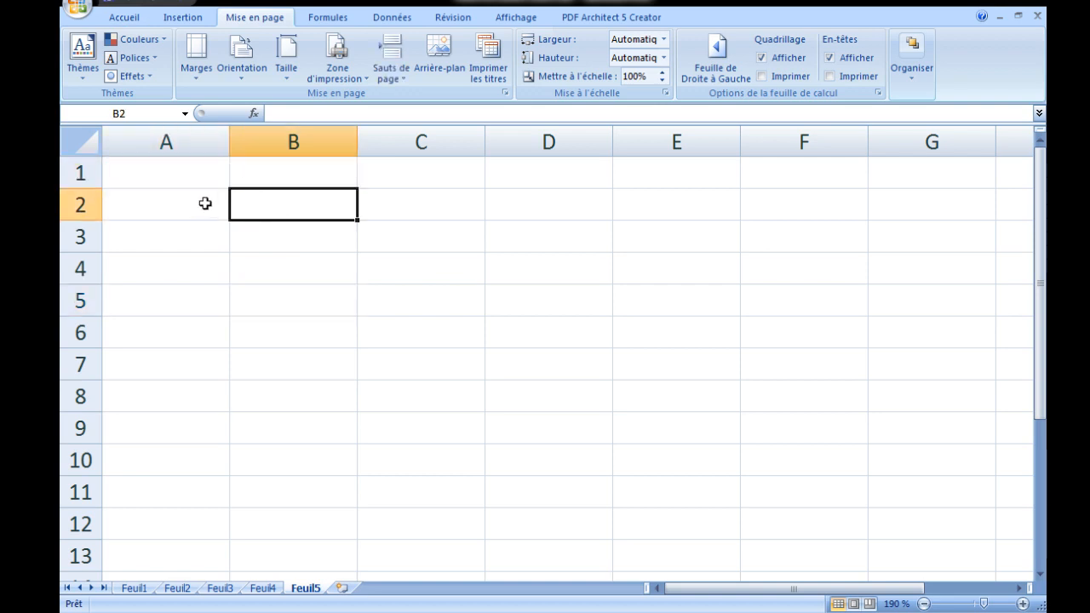
{"action": "left_click", "coordinate": [207, 235]}
{"action": "left_click", "coordinate": [265, 230]}
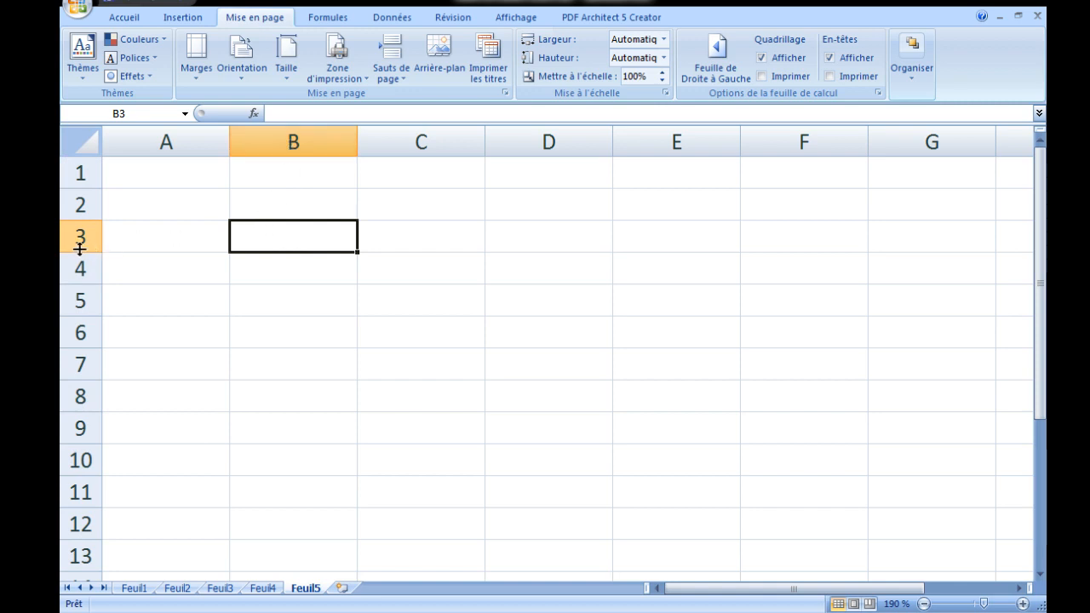
{"action": "left_click", "coordinate": [303, 327]}
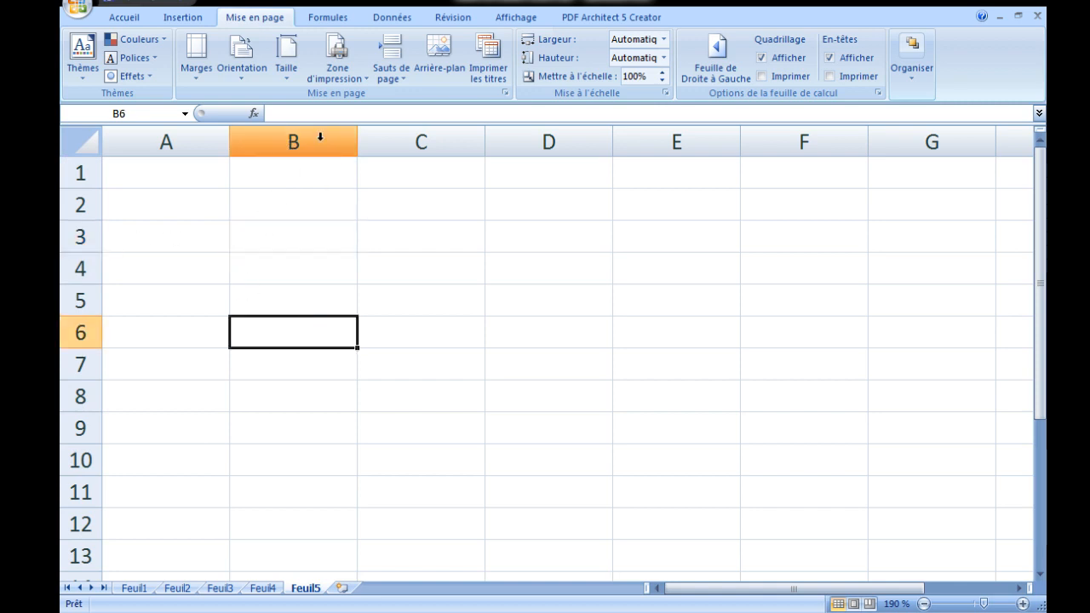
{"action": "left_click", "coordinate": [408, 196]}
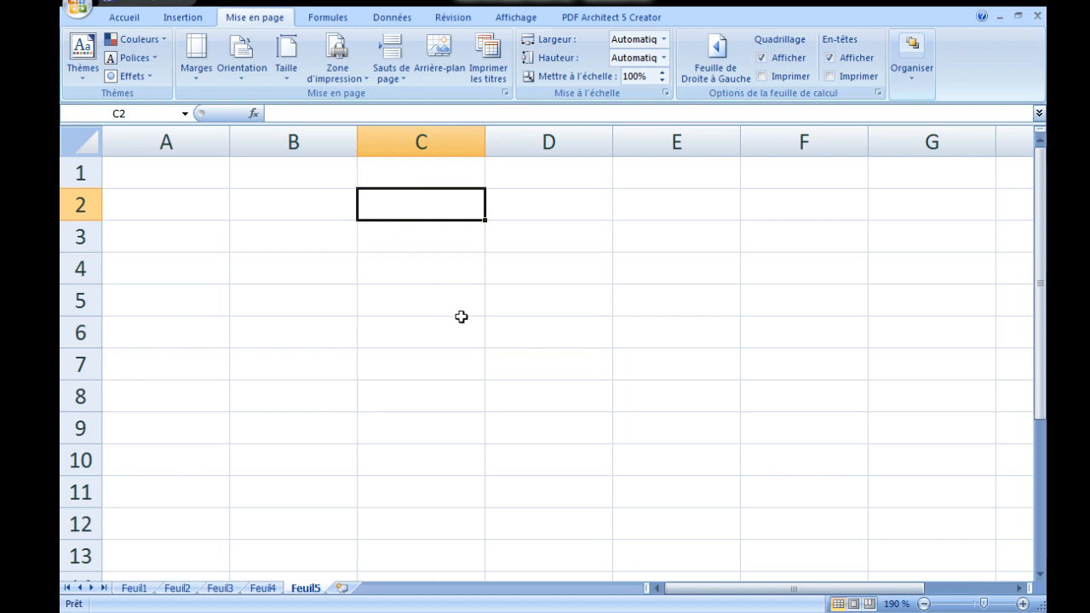
- Enter the heading "Notes" in cell A3
{"action": "left_click", "coordinate": [208, 245]}
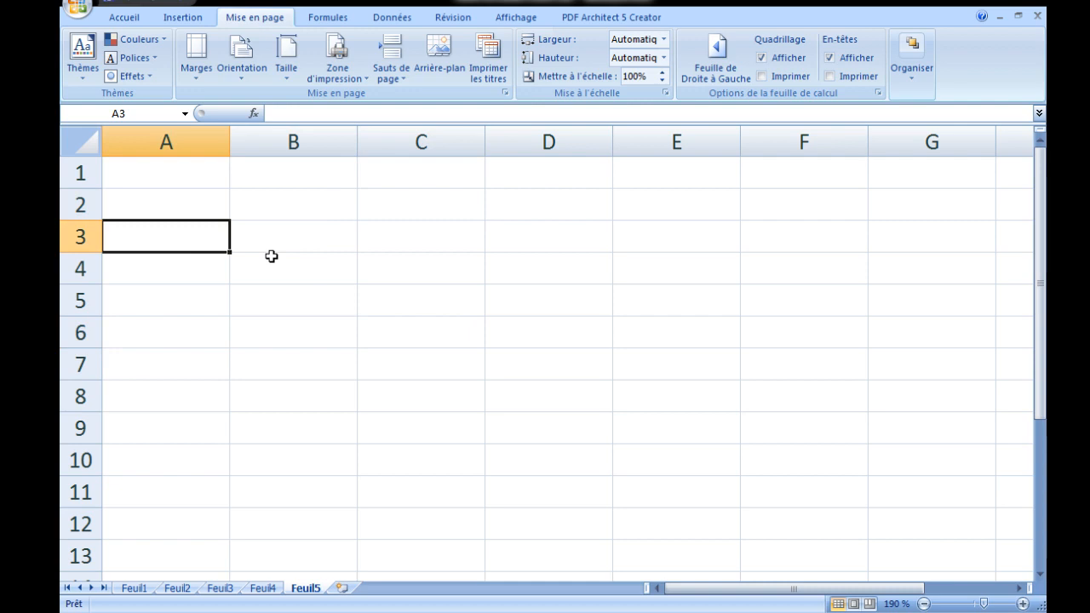
{"action": "type", "text": "Note"}
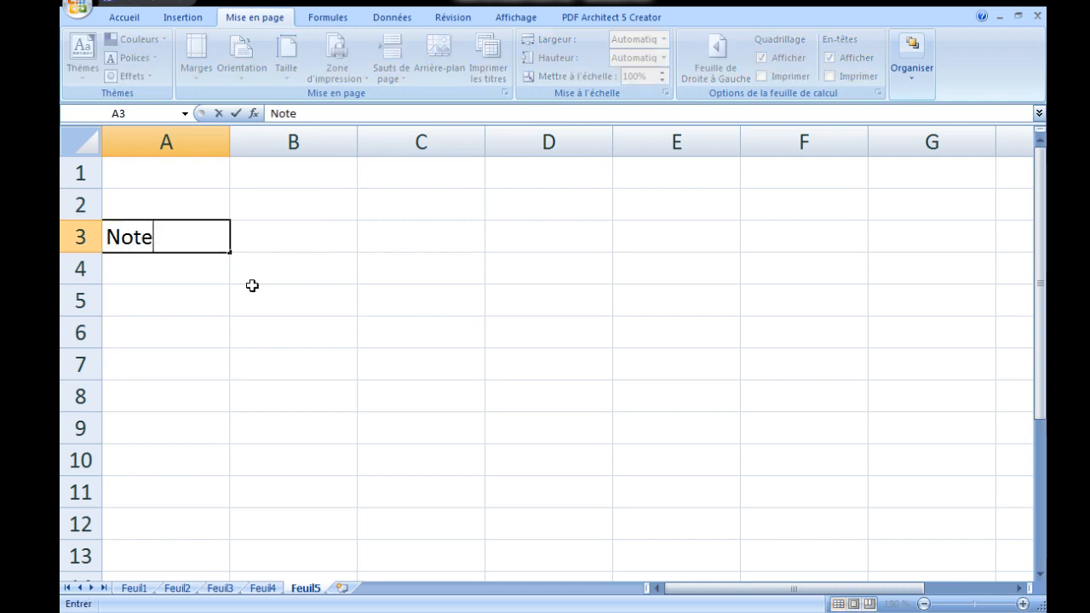
{"action": "type", "text": "s"}
- Fill cells A4 to A9 under the heading with the grades 12, 16, 7, 15, 20 and 6
{"action": "left_click", "coordinate": [182, 273]}
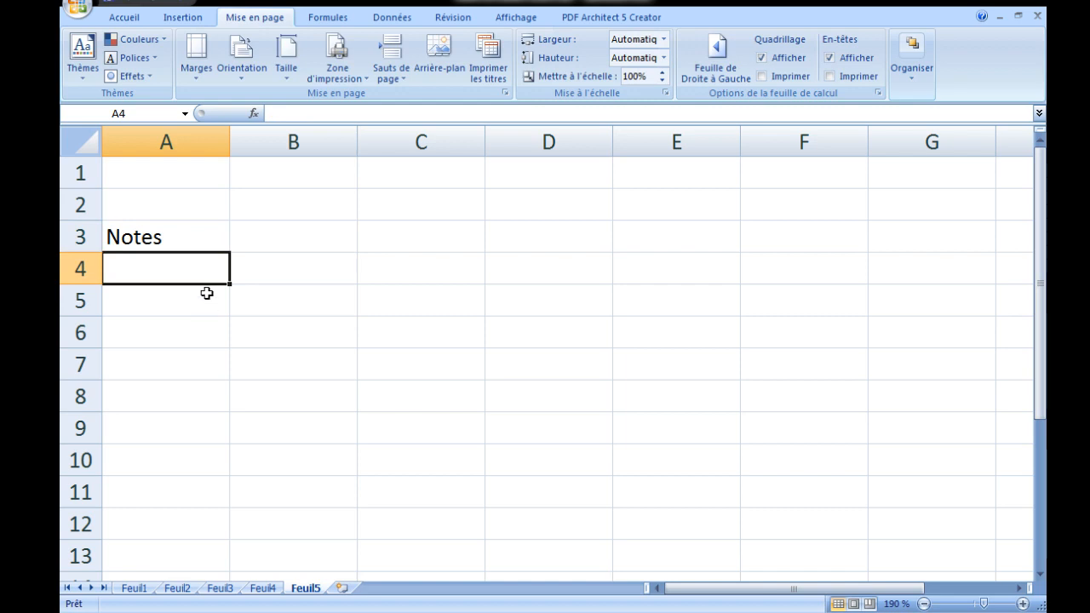
{"action": "type", "text": "12"}
{"action": "key", "text": "Return"}
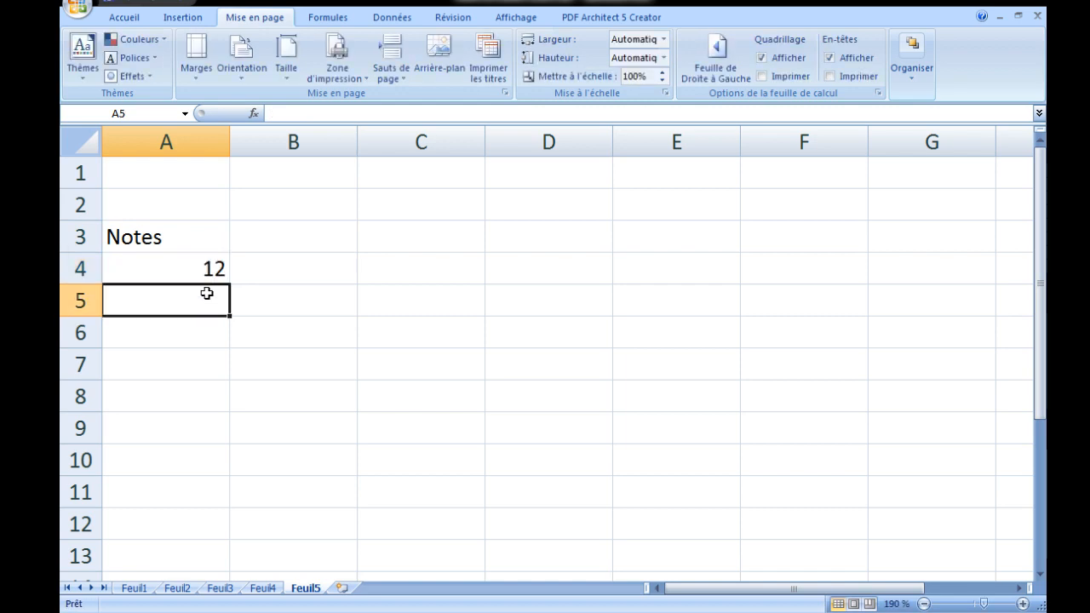
{"action": "type", "text": "16"}
{"action": "key", "text": "Return"}
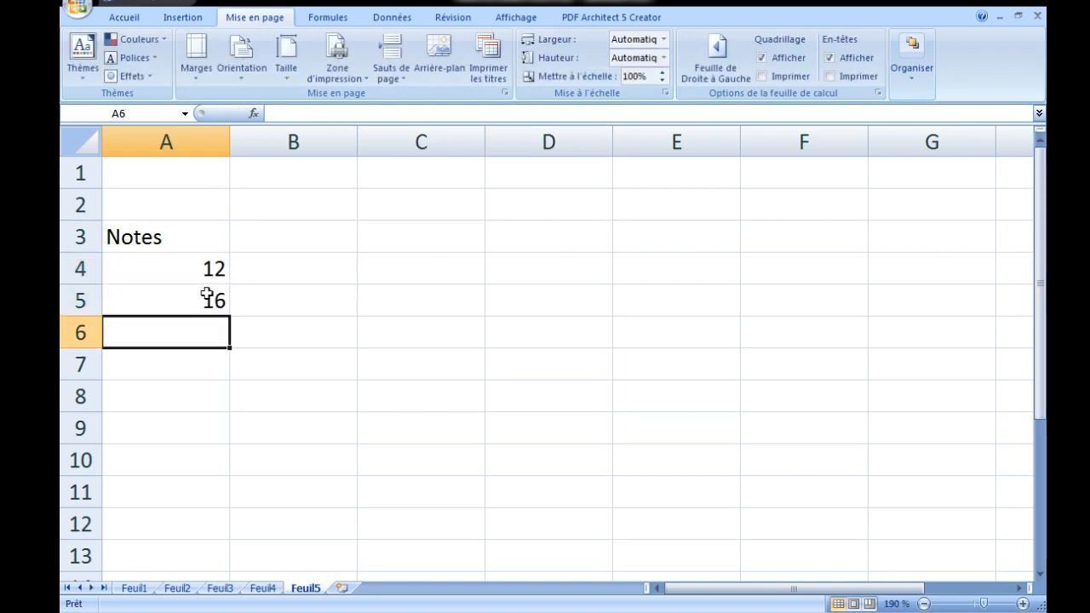
{"action": "type", "text": "7"}
{"action": "key", "text": "Return"}
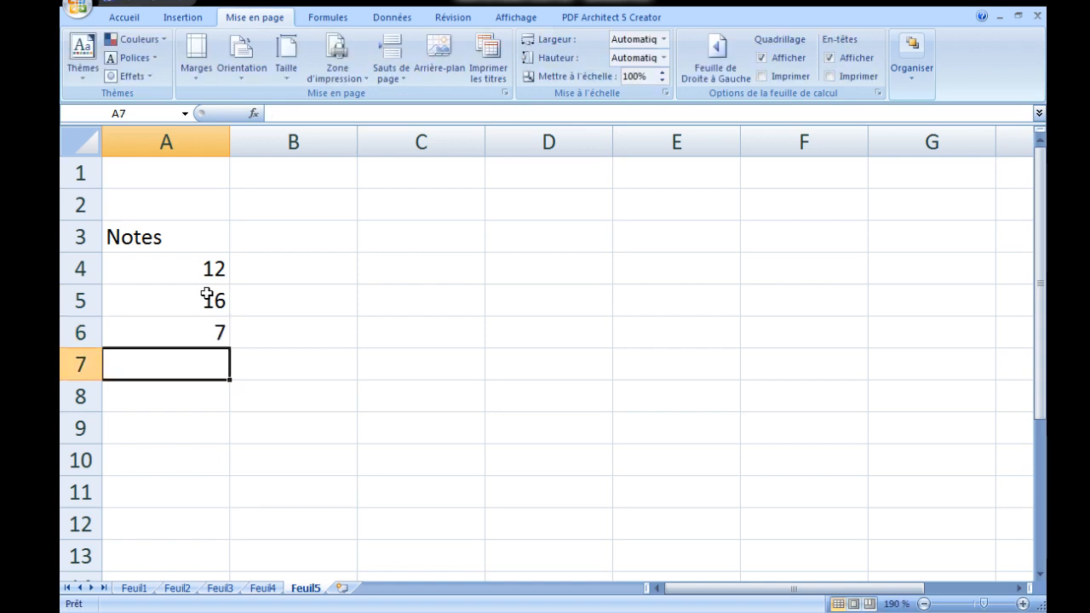
{"action": "type", "text": "15"}
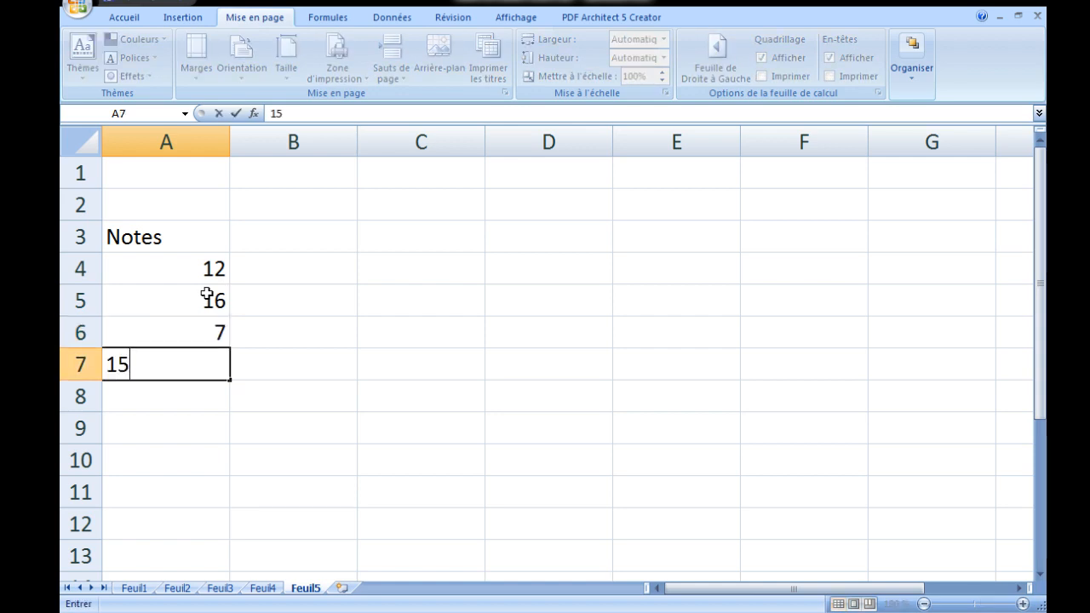
{"action": "key", "text": "Return"}
{"action": "type", "text": "20"}
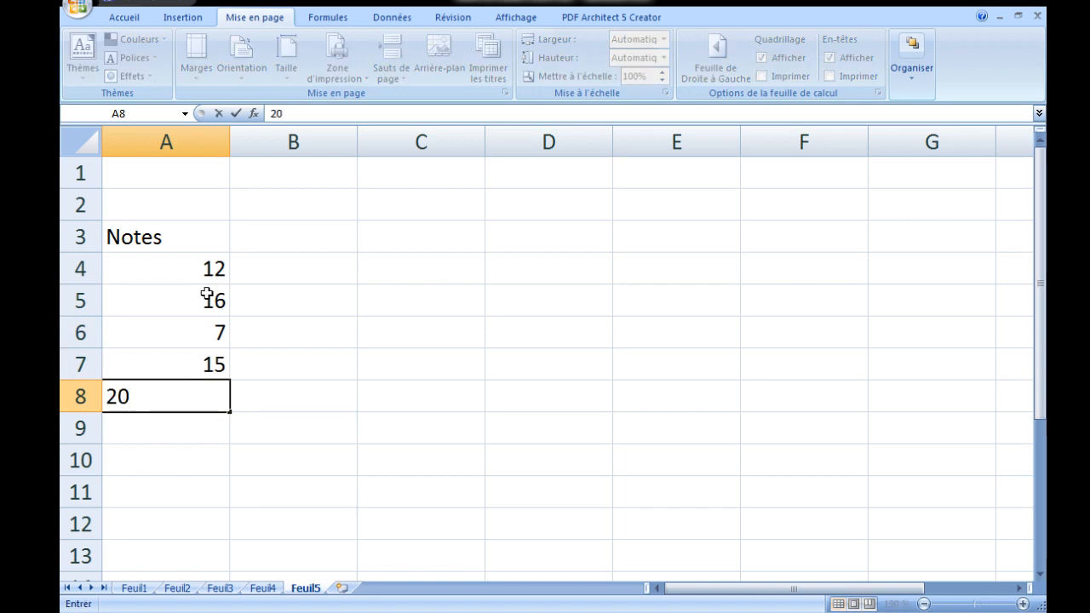
{"action": "key", "text": "Return"}
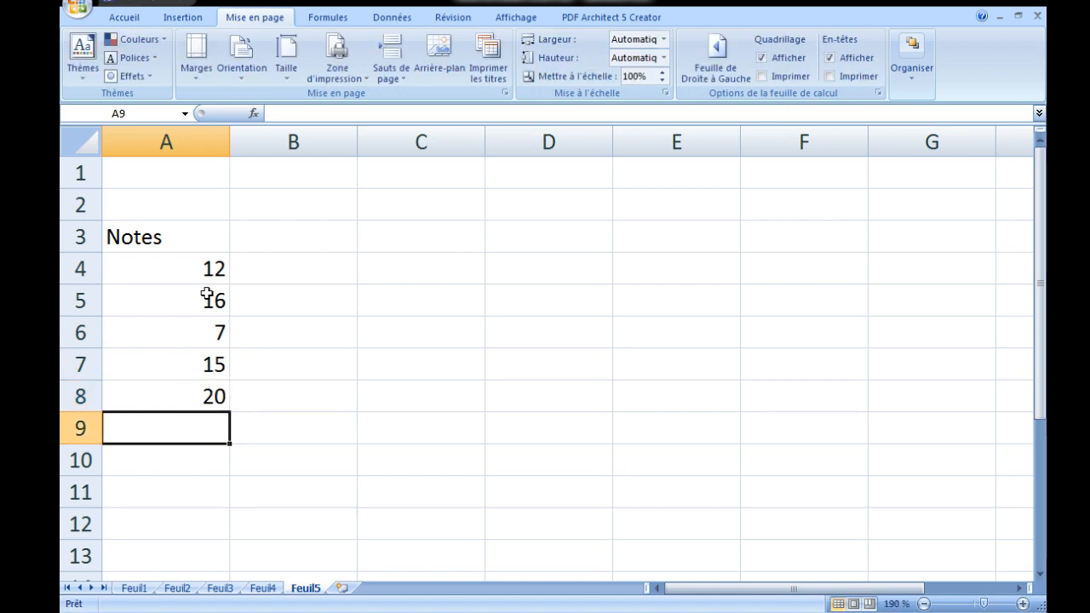
{"action": "type", "text": "6"}
{"action": "key", "text": "Return"}
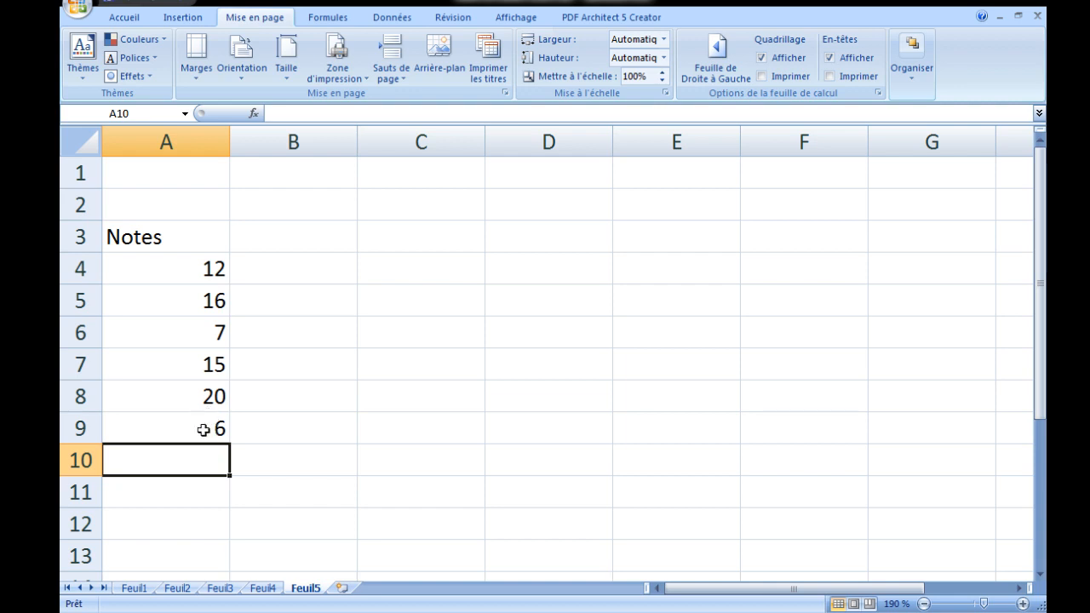
- Enter the label "Moyenne" in cell A11 below the list of grades
{"action": "left_click", "coordinate": [204, 492]}
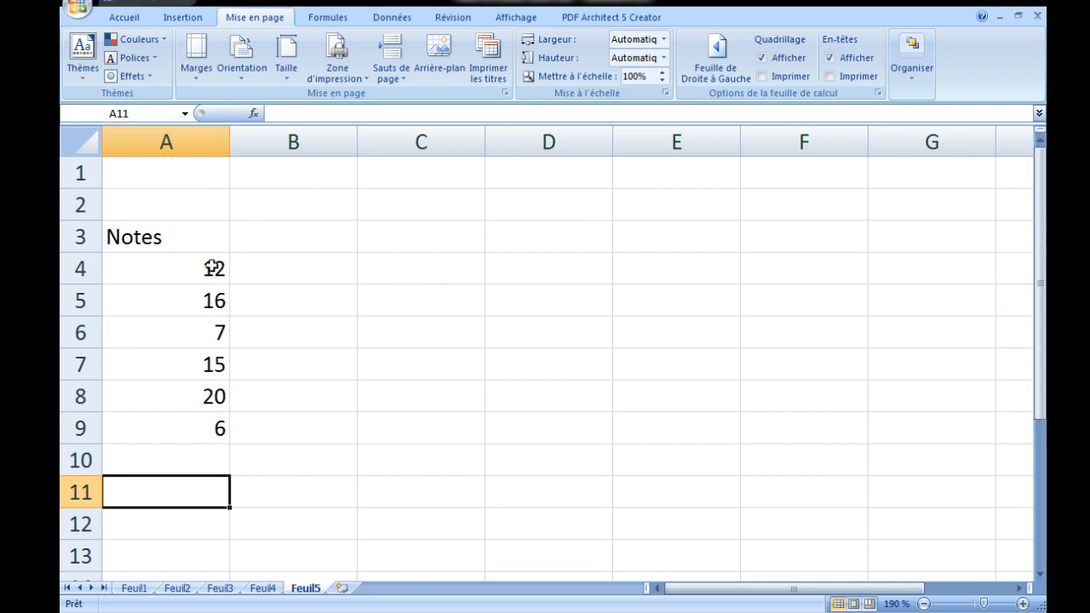
{"action": "left_click_drag", "start_coordinate": [205, 268], "coordinate": [199, 426]}
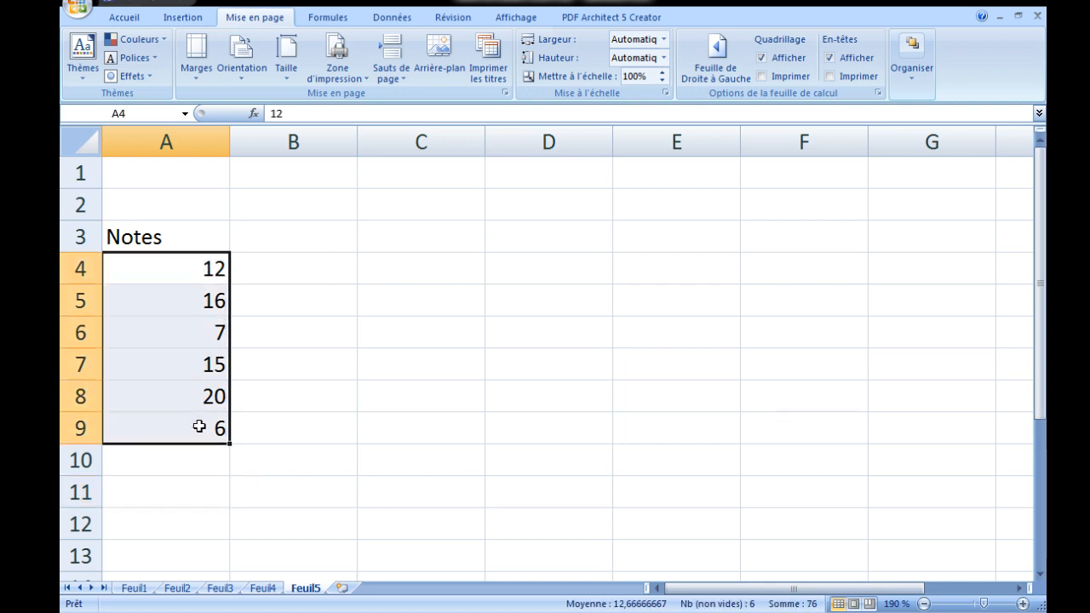
{"action": "left_click", "coordinate": [197, 465]}
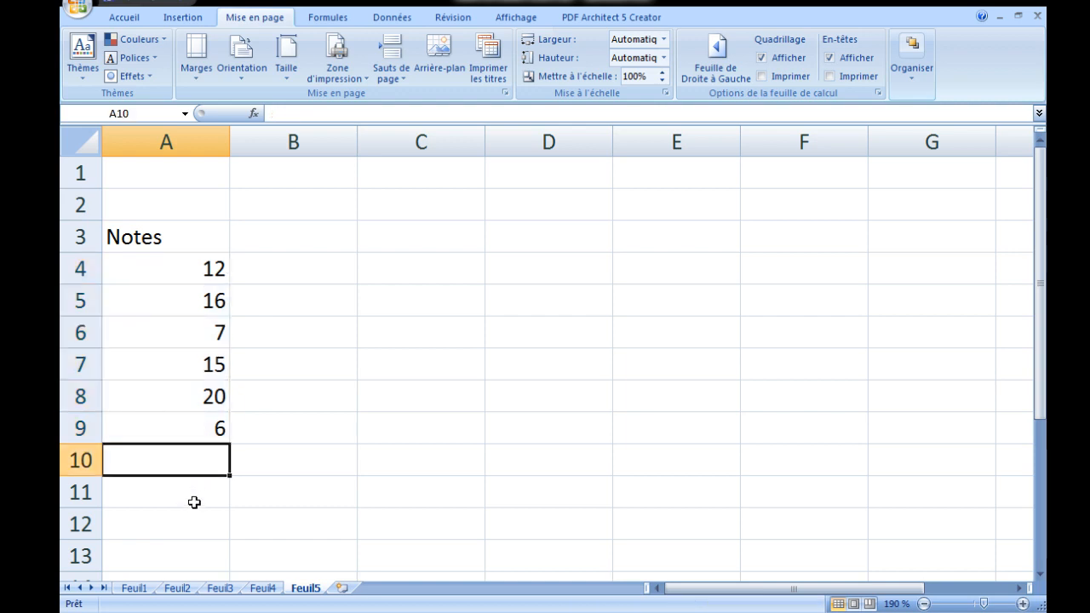
{"action": "left_click", "coordinate": [193, 497]}
{"action": "type", "text": "Moyenne"}
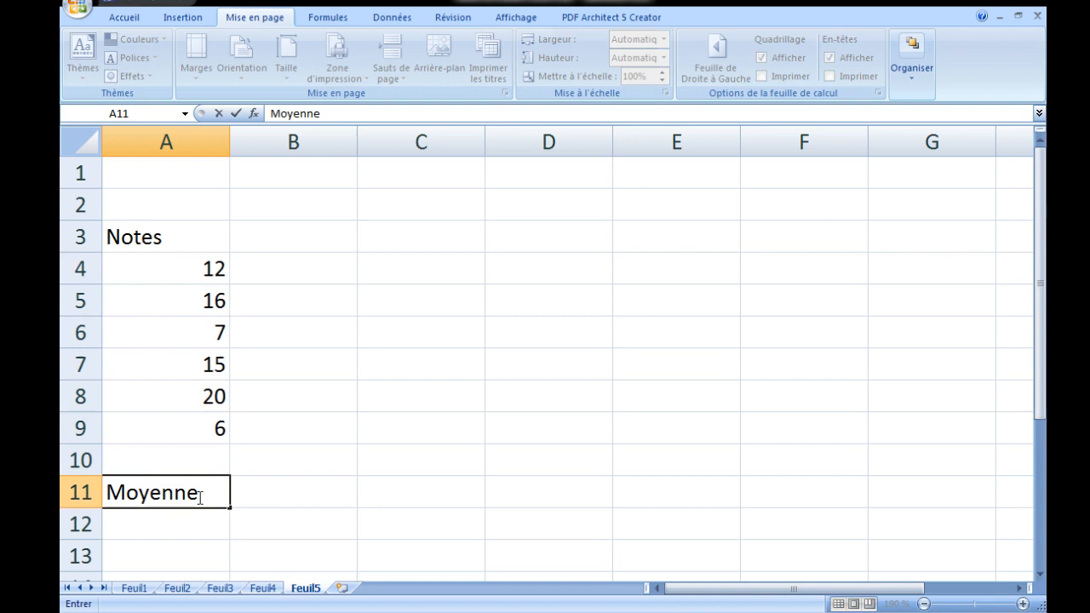
- Enter the average calculation without an equals sign, (12+16+7+15+20+6)/6, in cell B11 beside the Moyenne label
{"action": "left_click", "coordinate": [247, 488]}
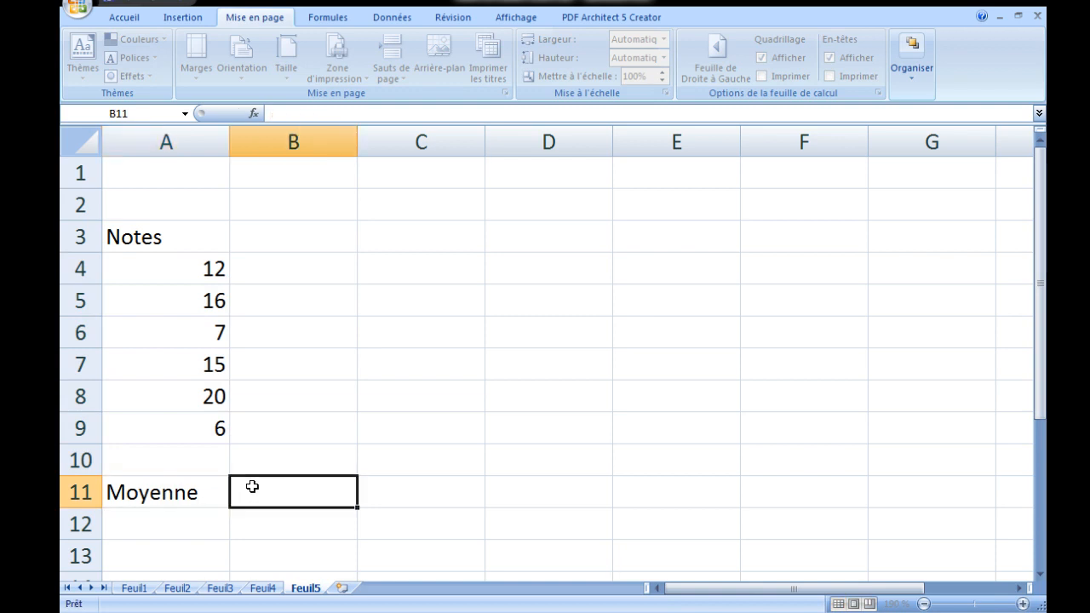
{"action": "type", "text": "("}
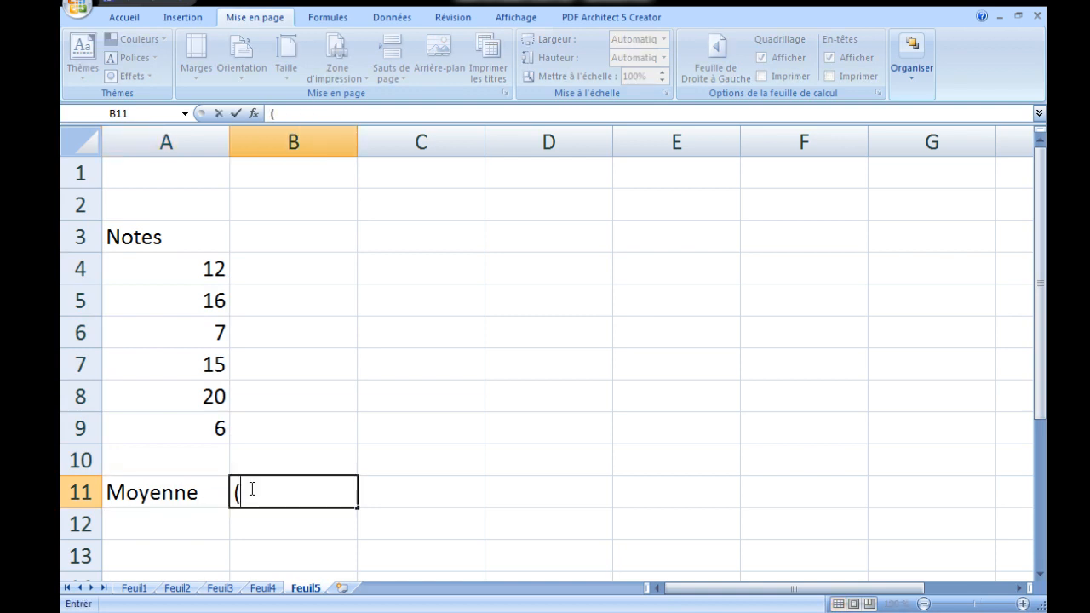
{"action": "type", "text": "12+16+7"}
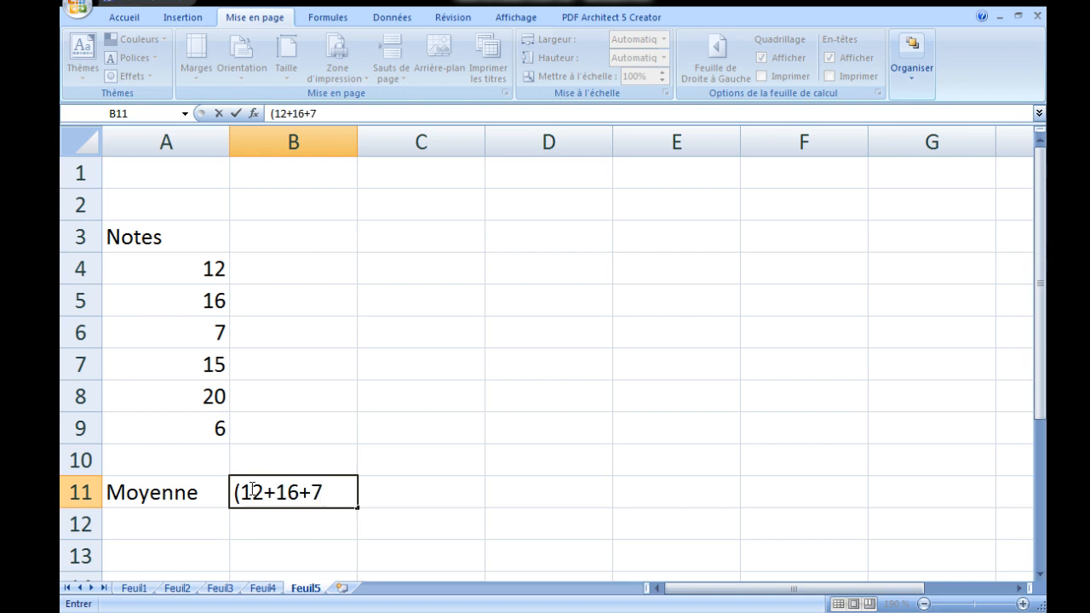
{"action": "type", "text": "+15"}
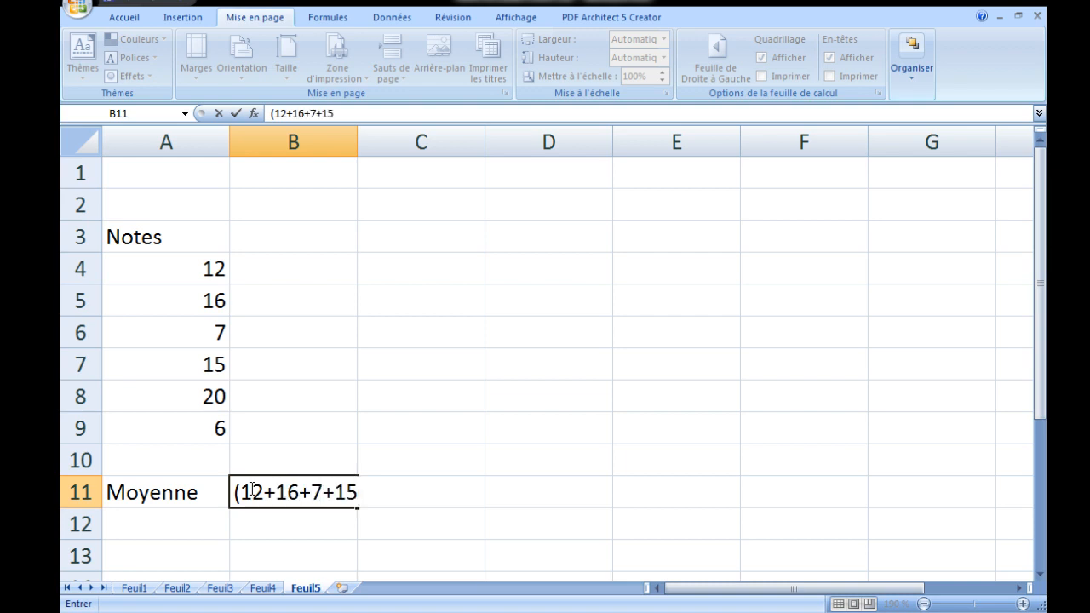
{"action": "type", "text": "+20+6"}
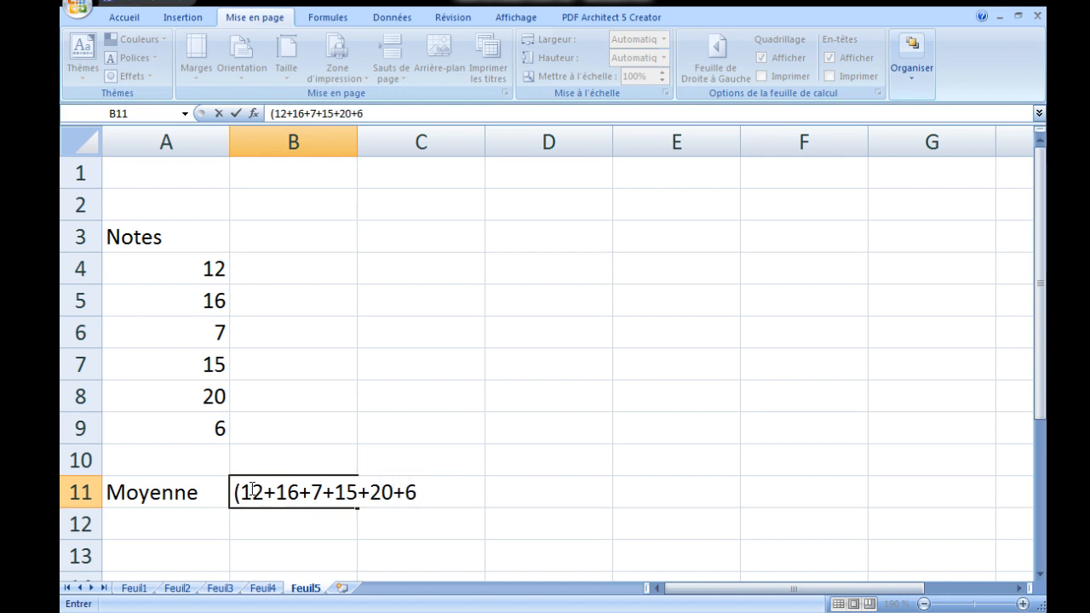
{"action": "type", "text": ")/6"}
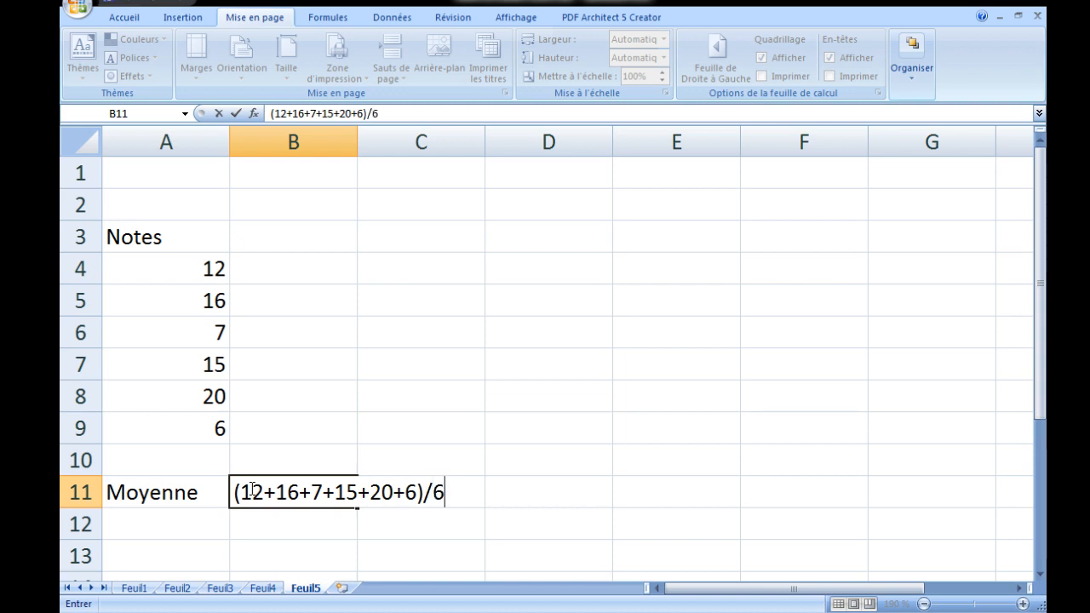
{"action": "key", "text": "Return"}
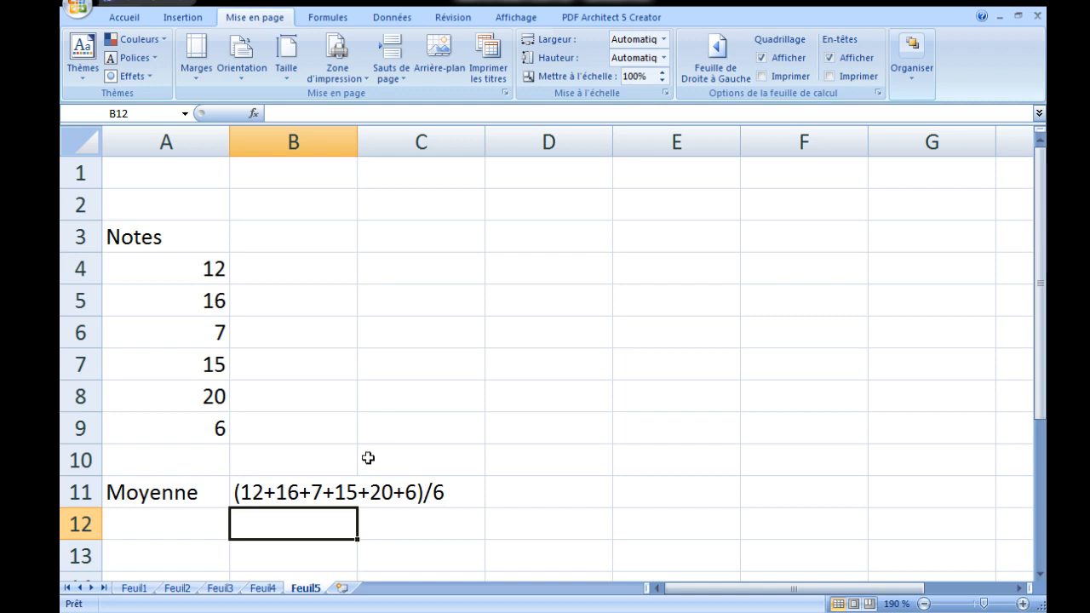
- Copy the expression text from B11 and enter it in B12 preceded by an equals sign, as =(12+16+7+15+20+6)/6
{"action": "double_click", "coordinate": [235, 492]}
{"action": "left_click_drag", "start_coordinate": [235, 492], "coordinate": [454, 486]}
{"action": "key", "text": "ctrl+c"}
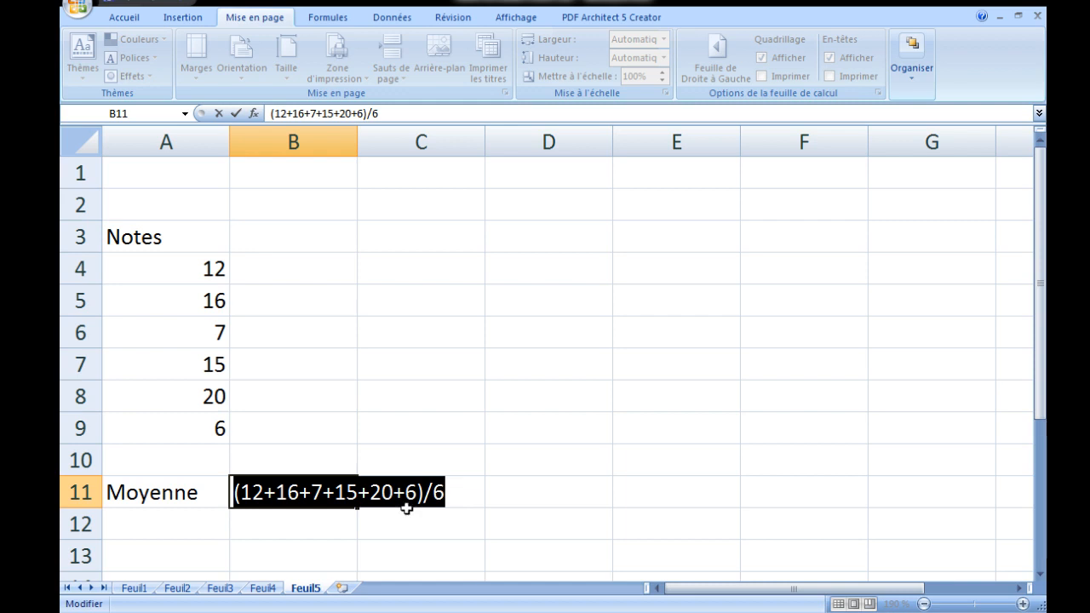
{"action": "left_click", "coordinate": [291, 532]}
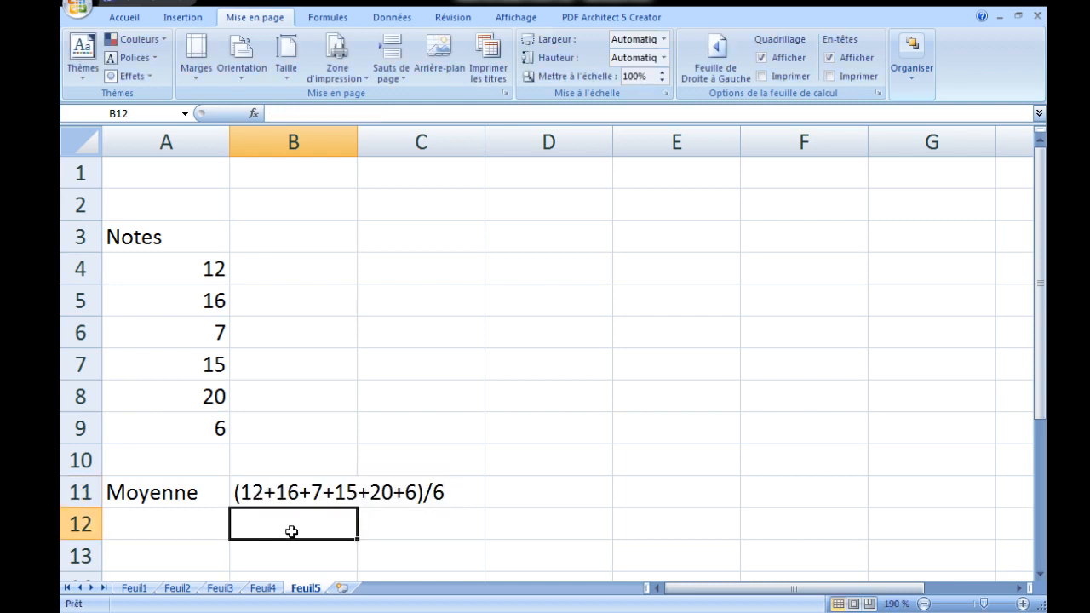
{"action": "left_click", "coordinate": [504, 499]}
{"action": "left_click", "coordinate": [265, 530]}
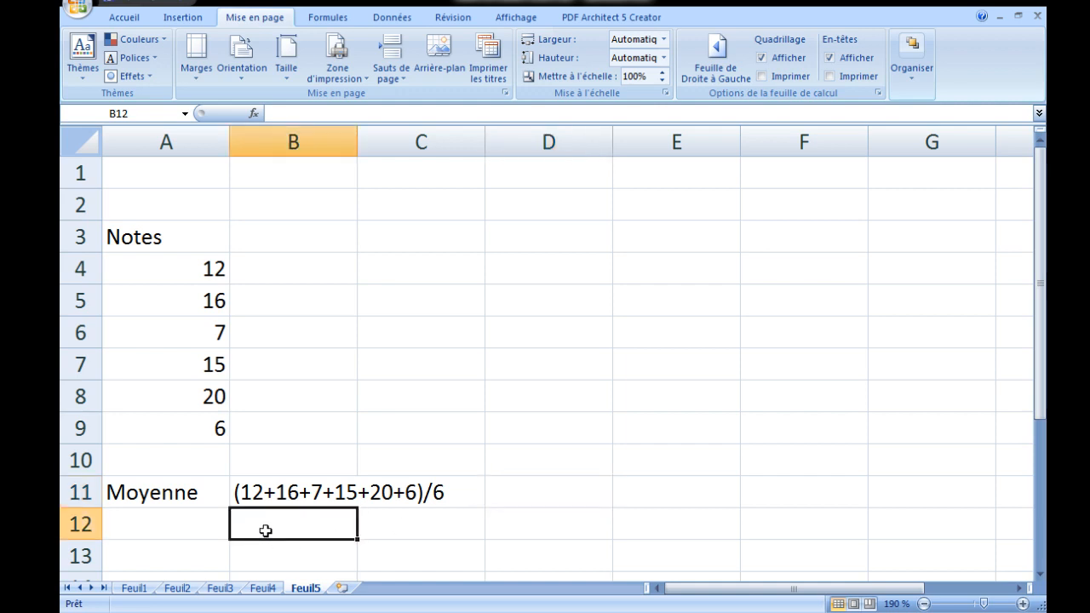
{"action": "type", "text": "="}
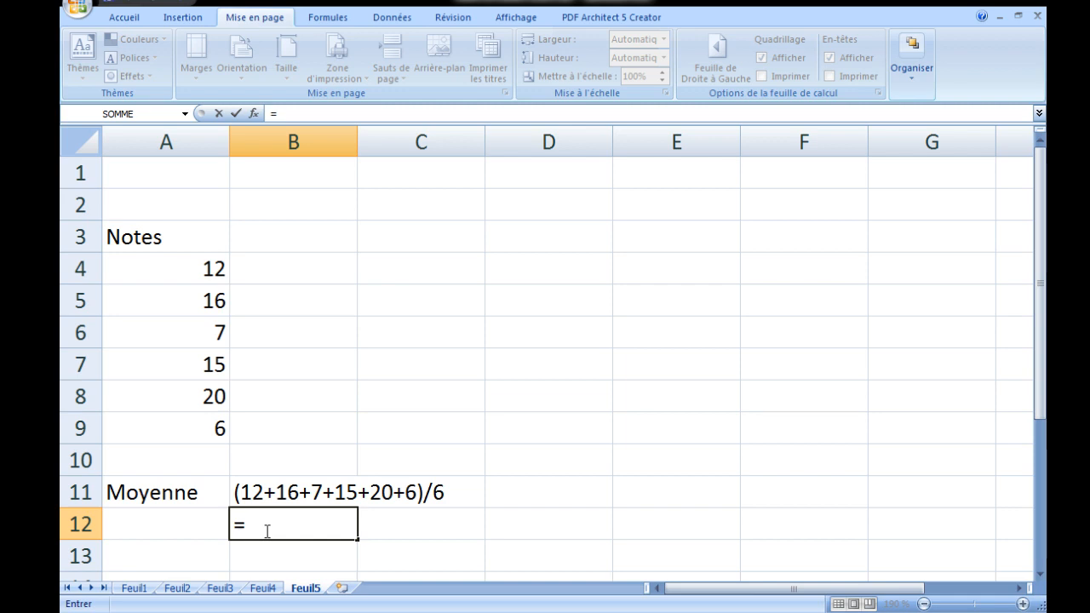
{"action": "key", "text": "ctrl+v"}
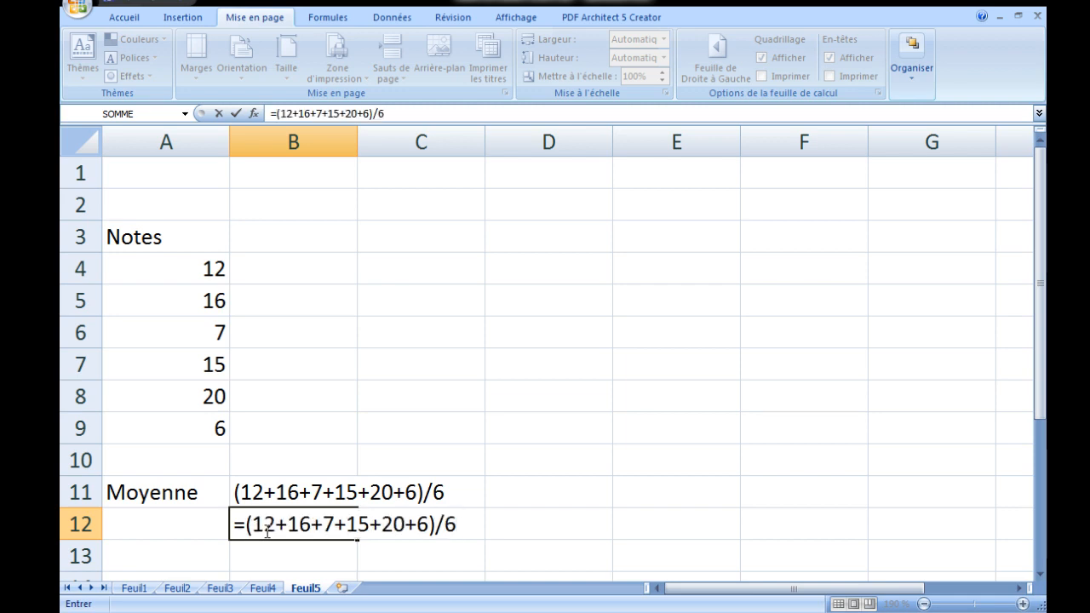
{"action": "key", "text": "Return"}
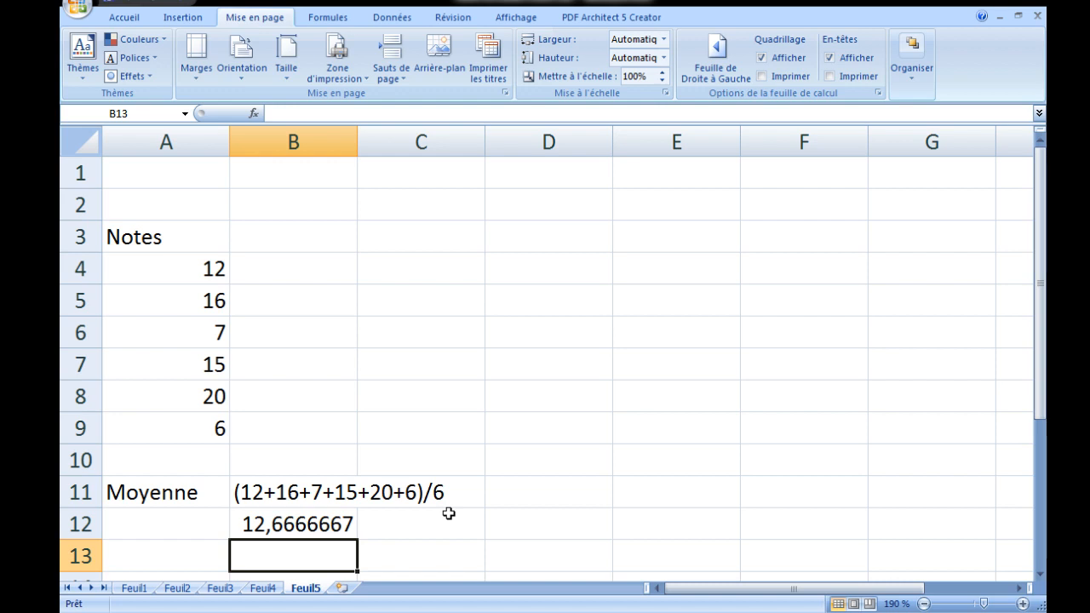
- Select cell B12 and examine the formula behind its displayed result
{"action": "left_click", "coordinate": [309, 525]}
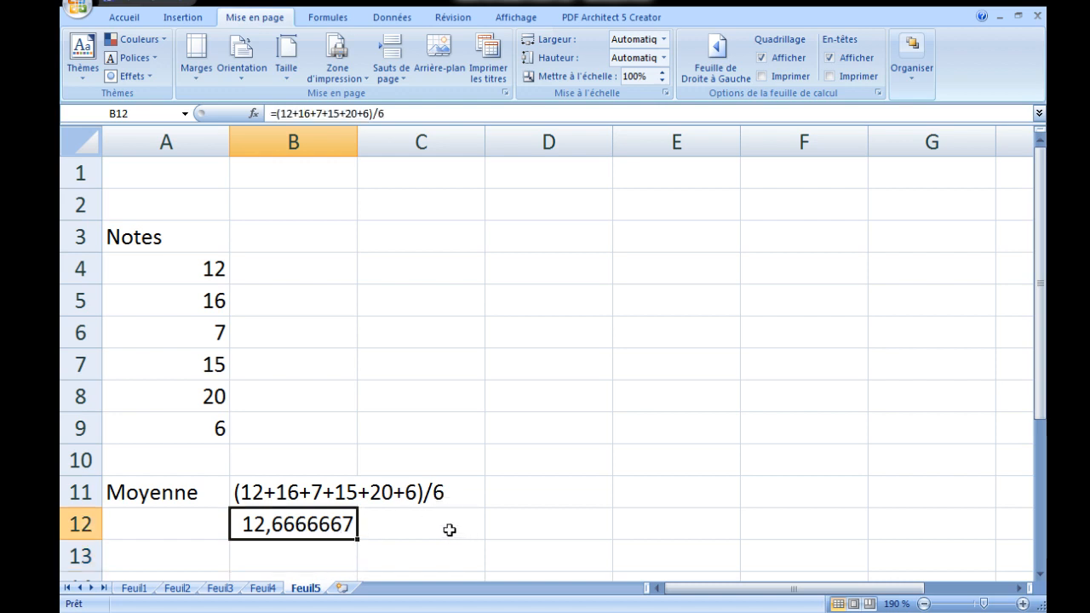
{"action": "scroll", "coordinate": [431, 528], "scroll_direction": "down", "scroll_amount": 1}
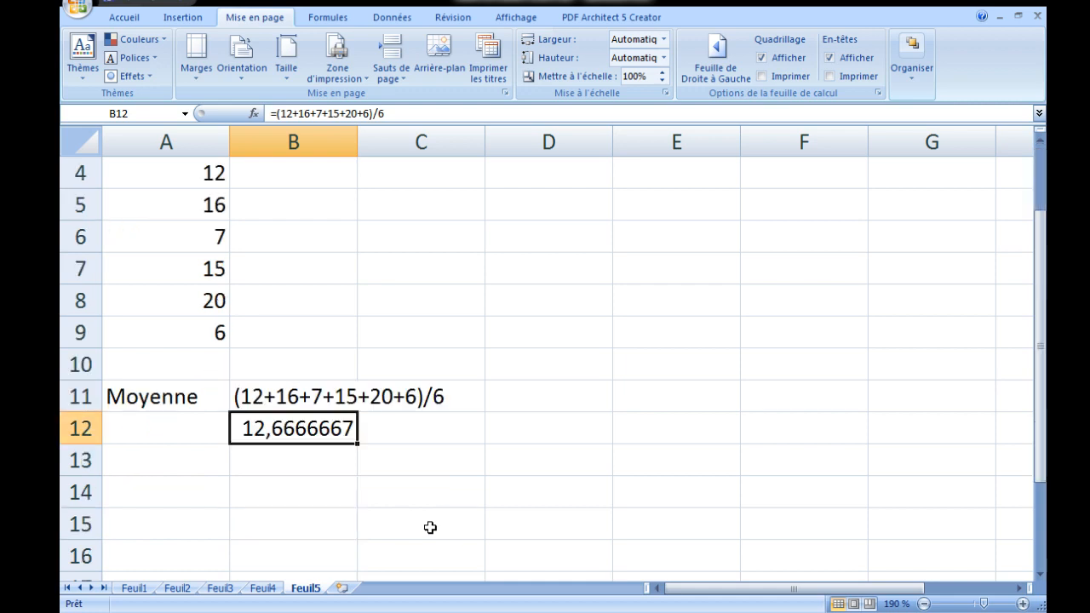
{"action": "scroll", "coordinate": [430, 527], "scroll_direction": "down", "scroll_amount": 1}
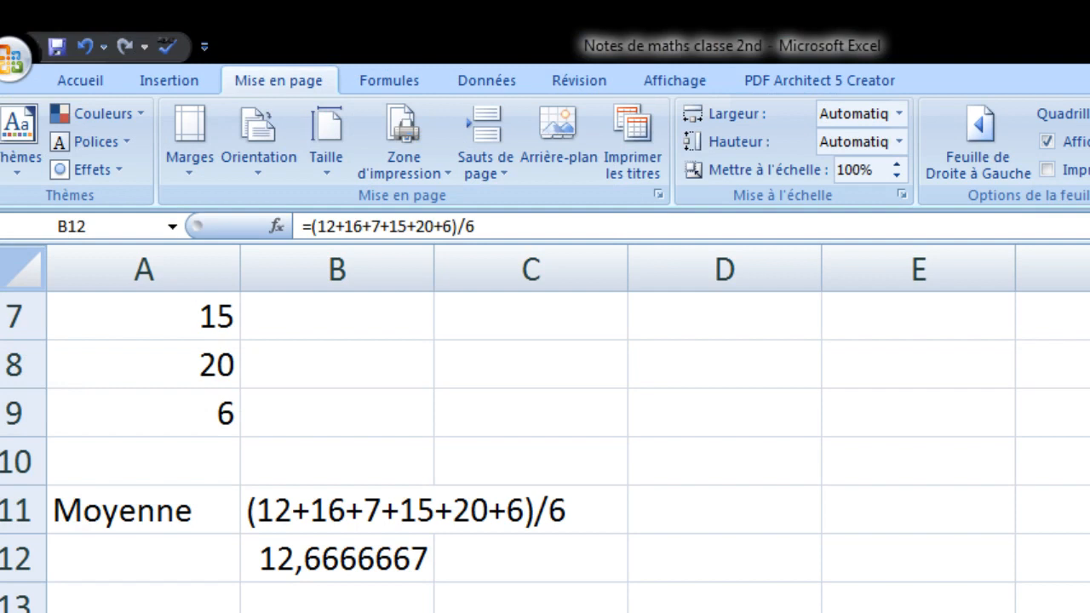
{"action": "left_click", "coordinate": [426, 560]}
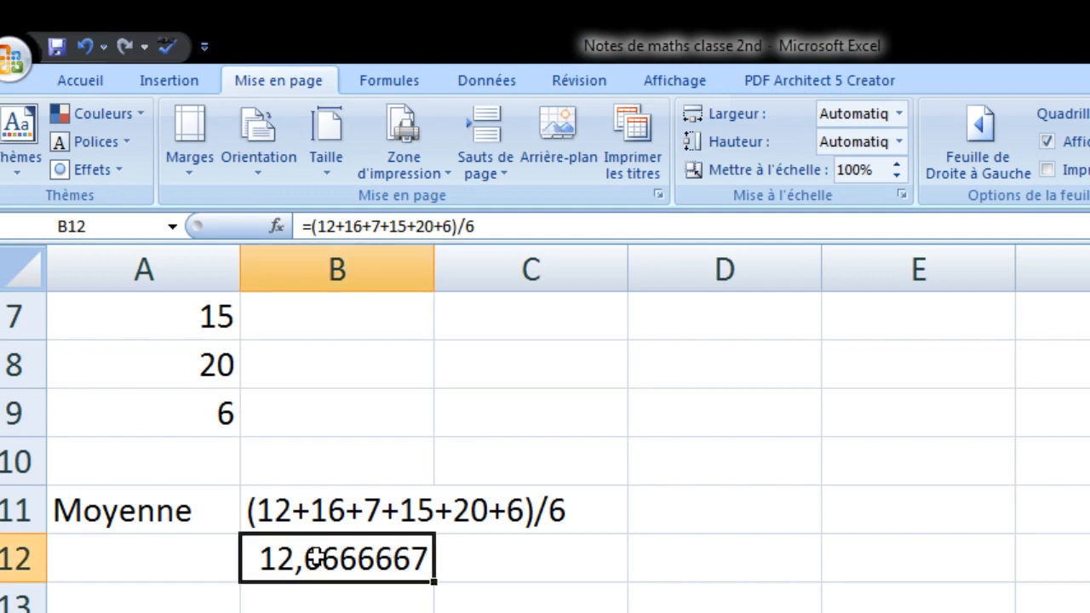
- Format the average in B12 as a number with one decimal place
{"action": "left_click", "coordinate": [53, 78]}
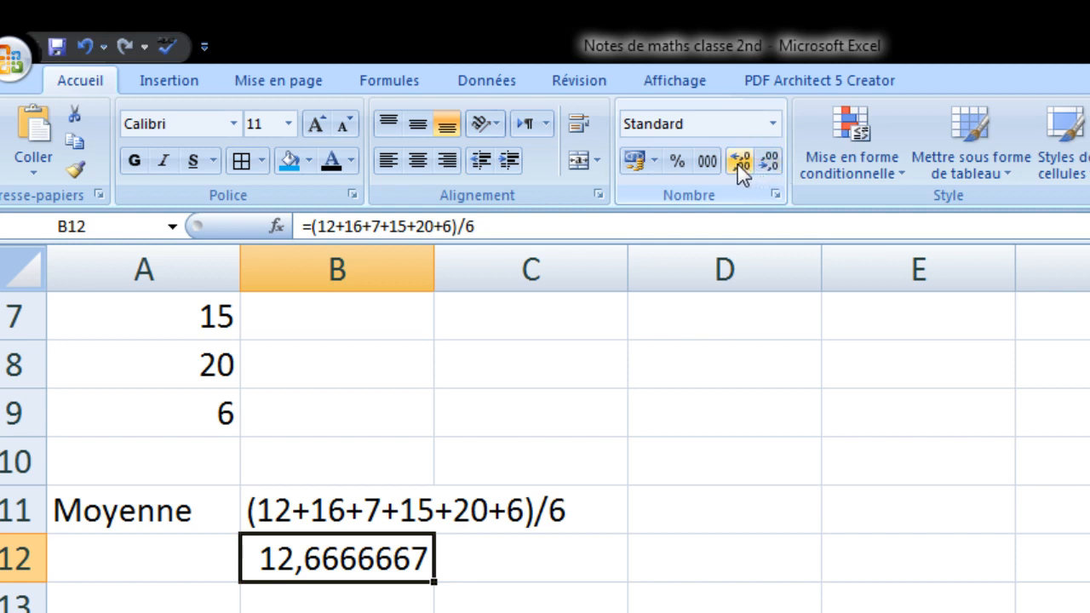
{"action": "left_click", "coordinate": [738, 165]}
{"action": "left_click", "coordinate": [738, 164]}
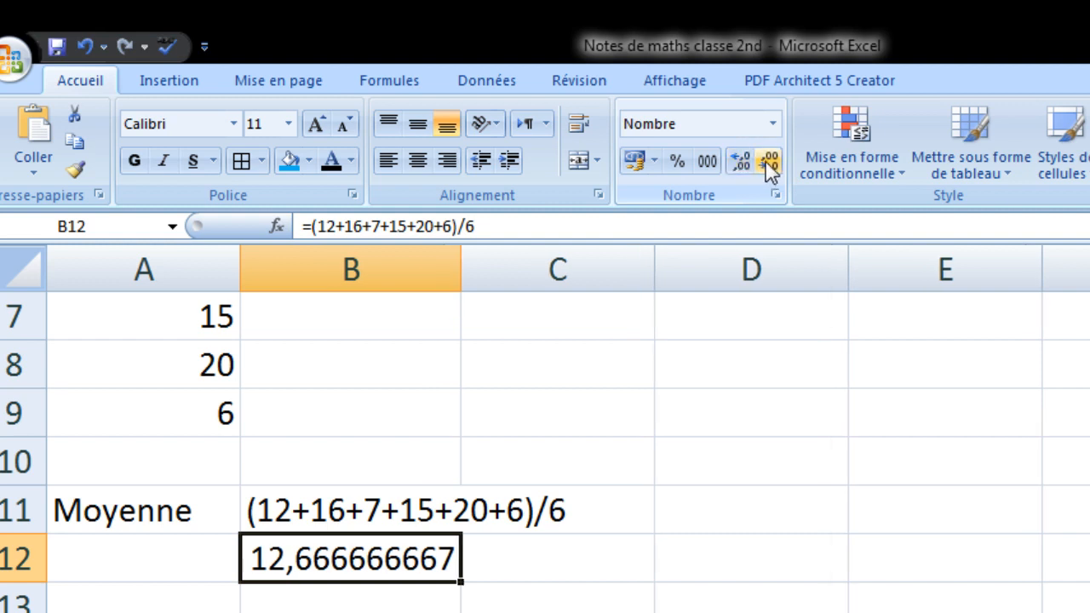
{"action": "left_click", "coordinate": [769, 164]}
{"action": "left_click", "coordinate": [769, 163]}
{"action": "left_click", "coordinate": [769, 164]}
{"action": "left_click", "coordinate": [769, 164]}
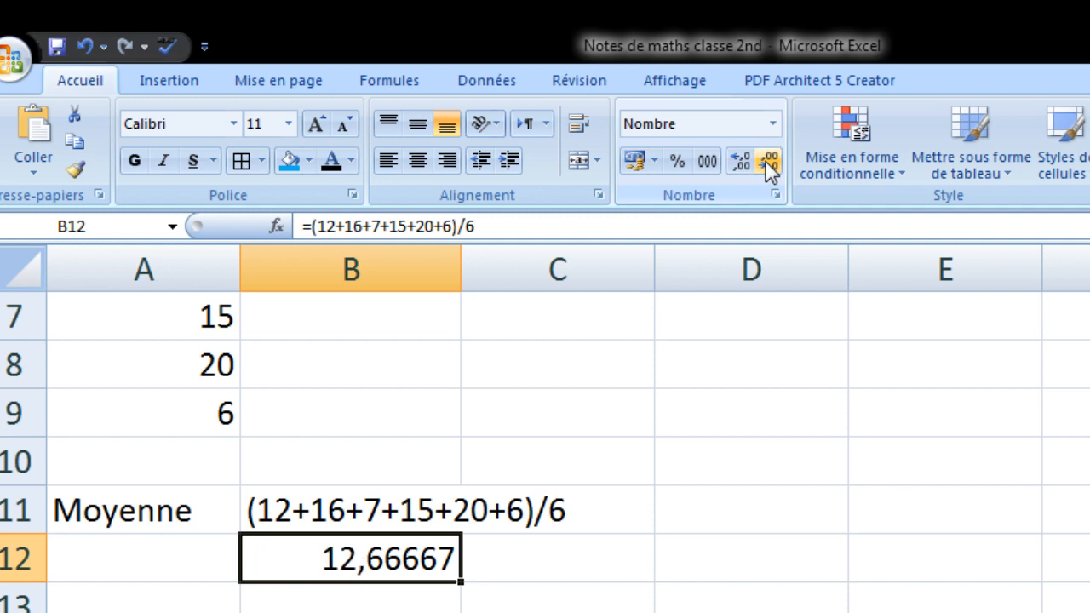
{"action": "left_click", "coordinate": [769, 163]}
{"action": "left_click", "coordinate": [769, 163]}
{"action": "left_click", "coordinate": [769, 164]}
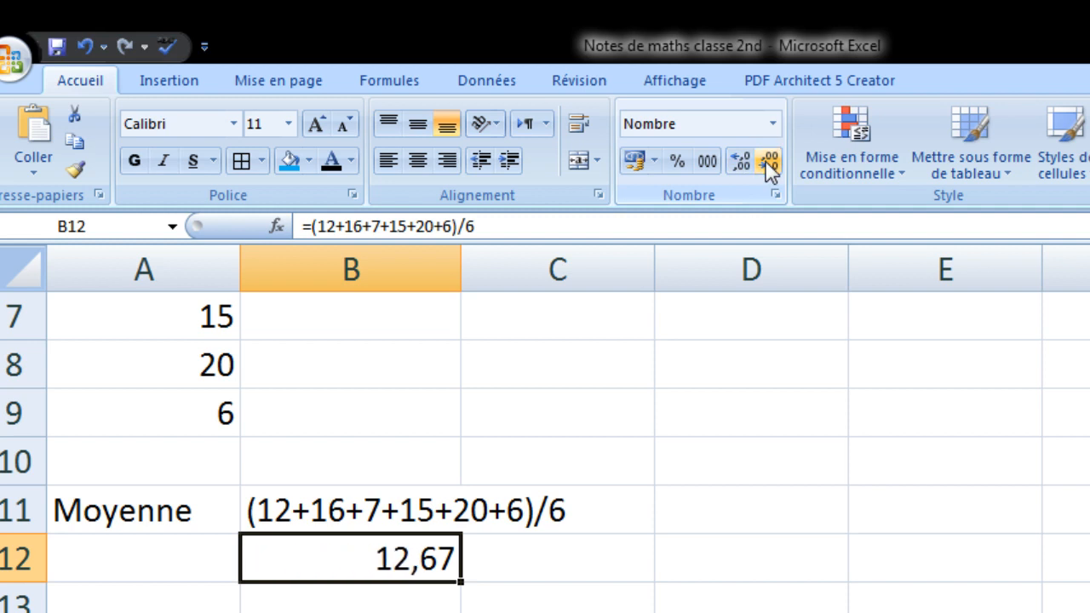
{"action": "left_click", "coordinate": [769, 163]}
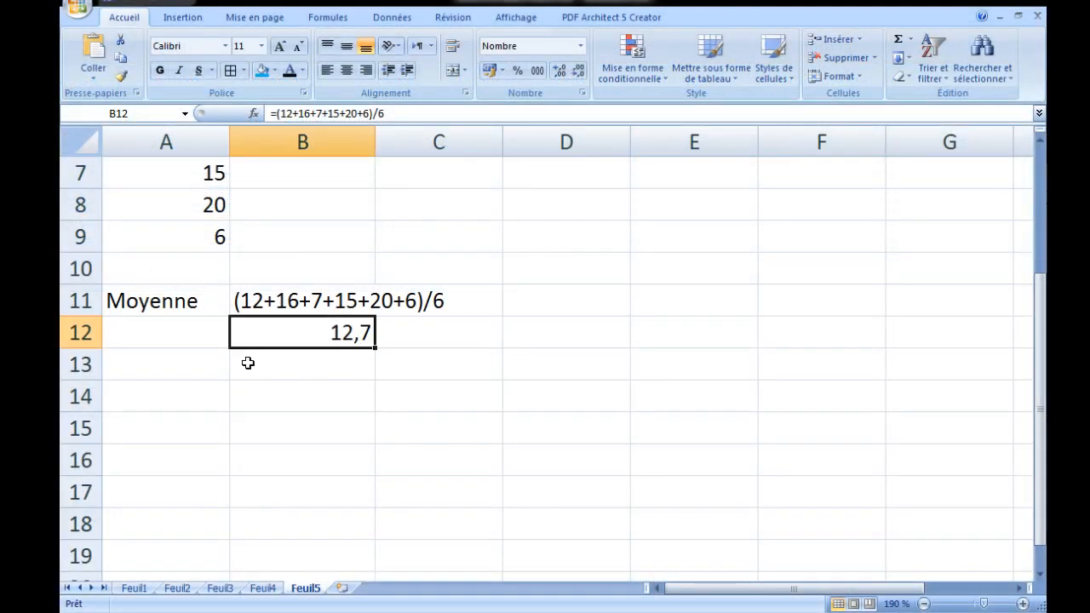
- Sort the grades in A4:A9 in ascending order
{"action": "scroll", "coordinate": [246, 360], "scroll_direction": "up", "scroll_amount": 2}
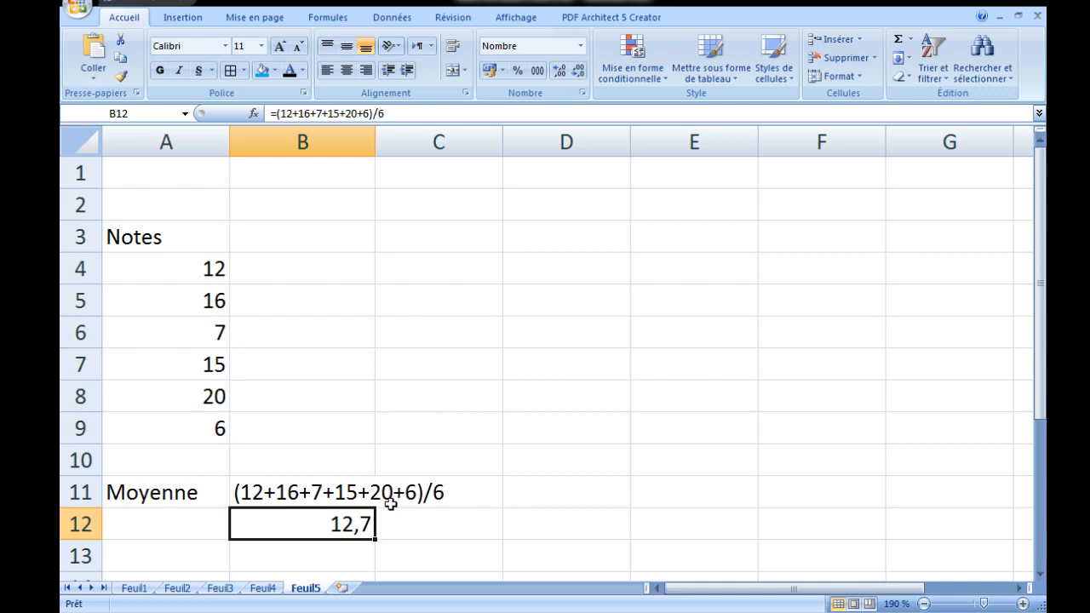
{"action": "scroll", "coordinate": [382, 444], "scroll_direction": "down", "scroll_amount": 1}
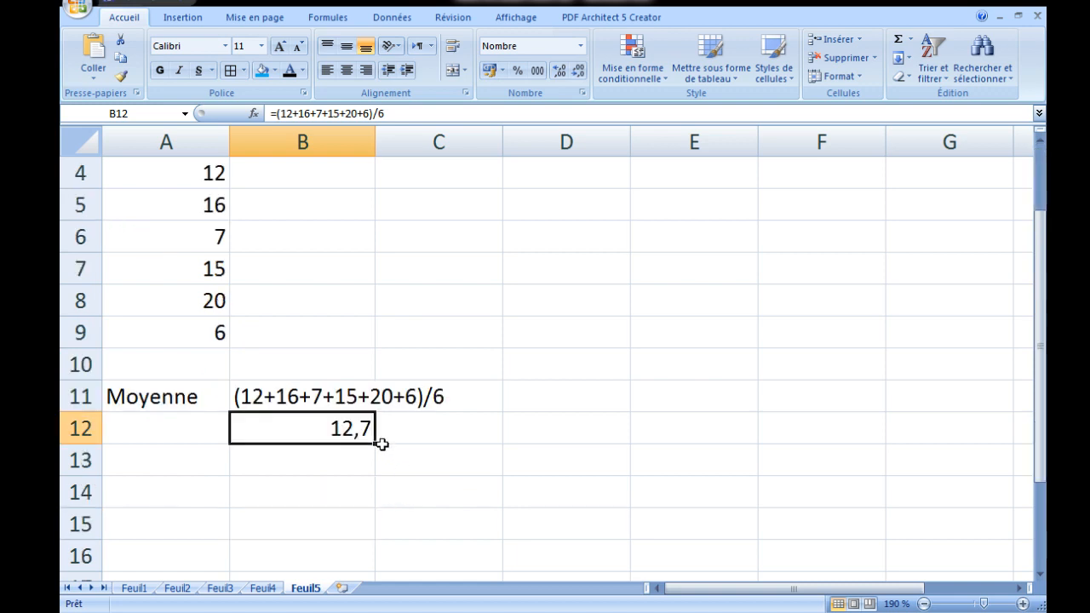
{"action": "scroll", "coordinate": [382, 445], "scroll_direction": "up", "scroll_amount": 1}
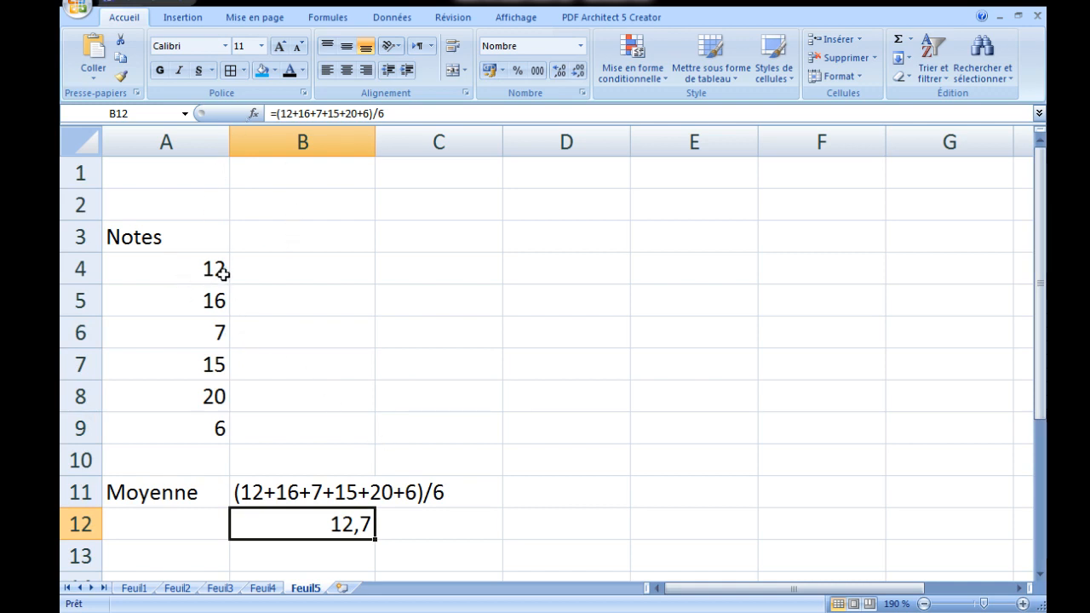
{"action": "left_click", "coordinate": [395, 20]}
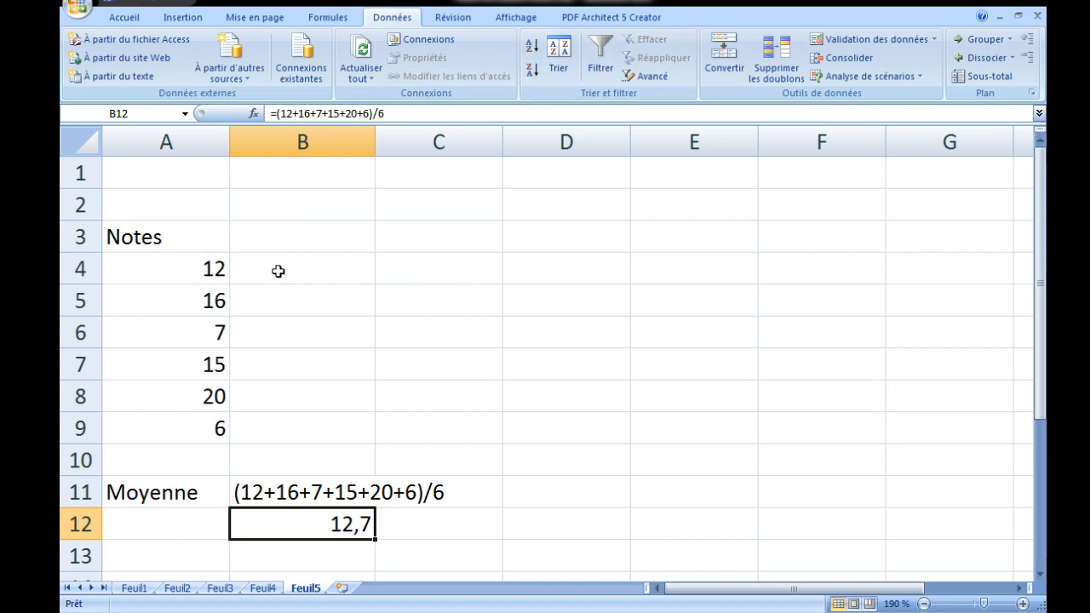
{"action": "left_click_drag", "start_coordinate": [200, 267], "coordinate": [195, 430]}
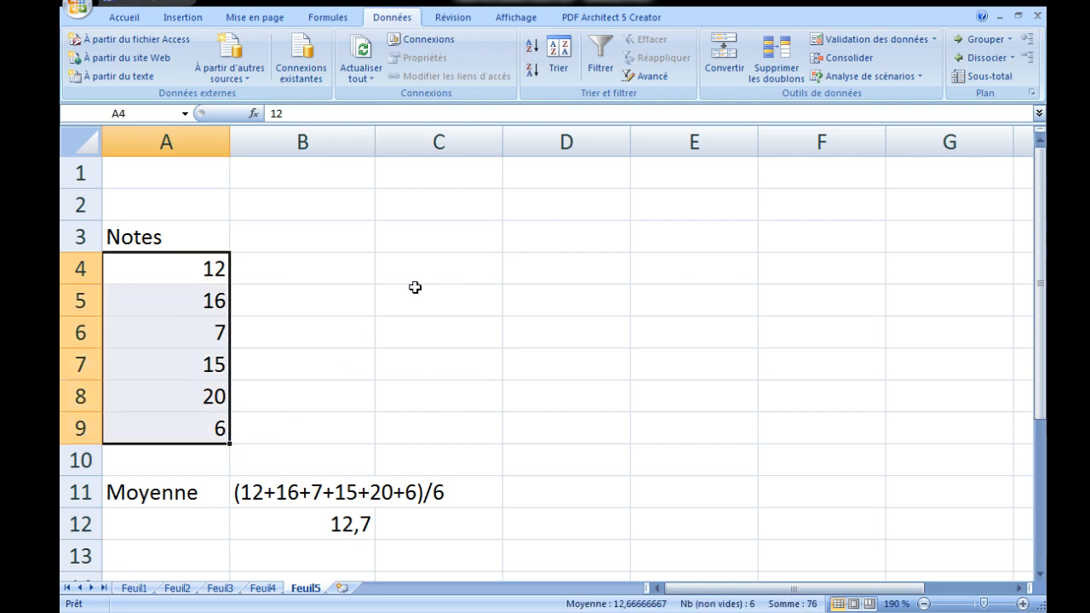
{"action": "left_click", "coordinate": [534, 49]}
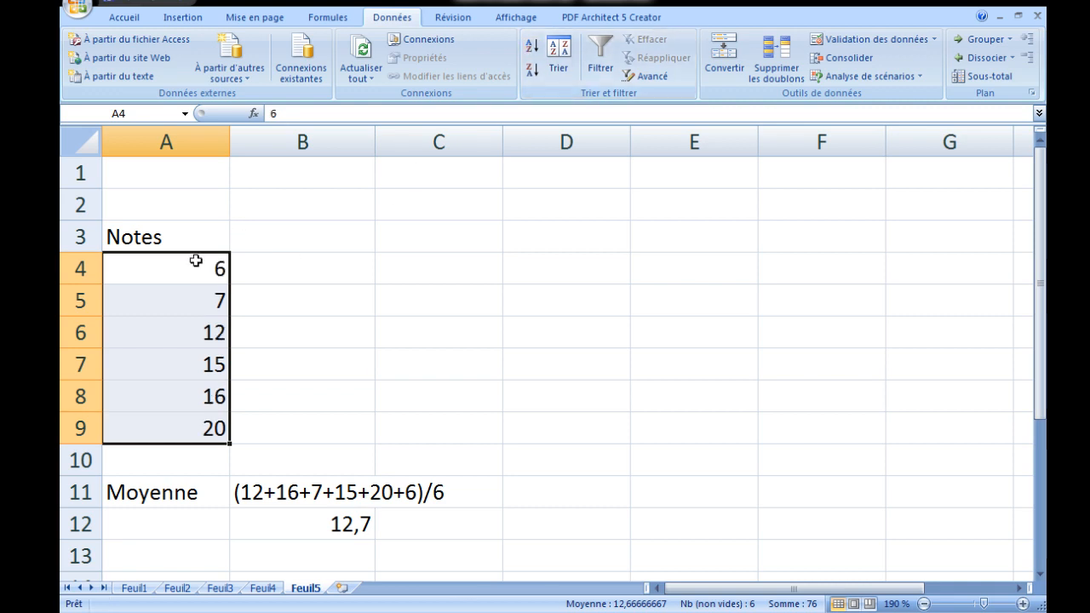
- Sort the grades in A4:A9 in descending order and return them to ascending order
{"action": "left_click", "coordinate": [533, 71]}
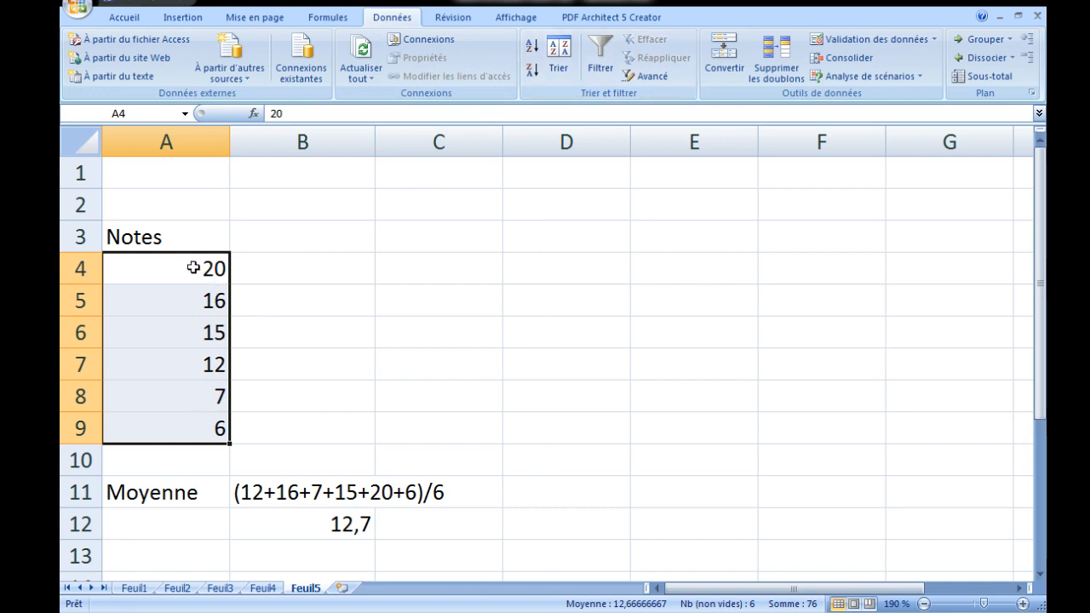
{"action": "left_click_drag", "start_coordinate": [194, 267], "coordinate": [193, 428]}
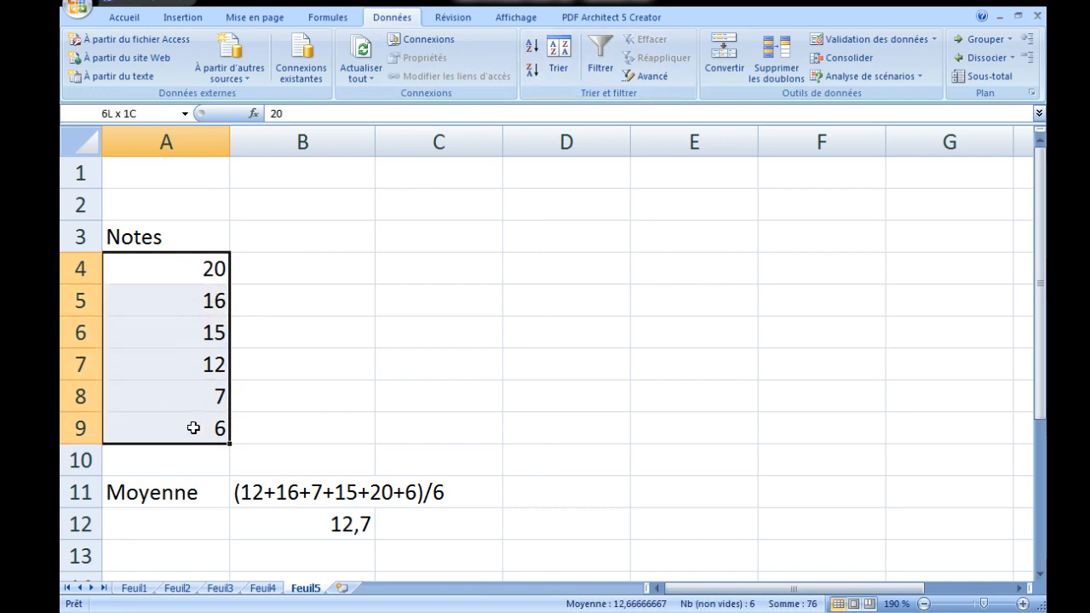
{"action": "left_click", "coordinate": [532, 47]}
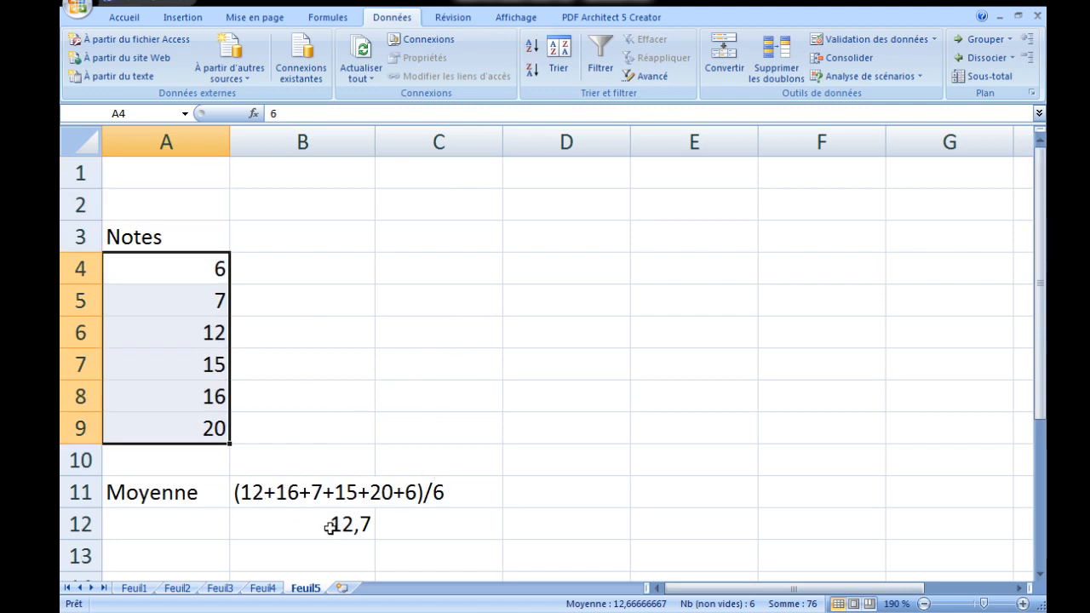
- Enter the average formula =(A4+A5+A6+A7+A8+A9)/6 in B13, using references to the six grade cells instead of typed numbers
{"action": "left_click", "coordinate": [311, 526]}
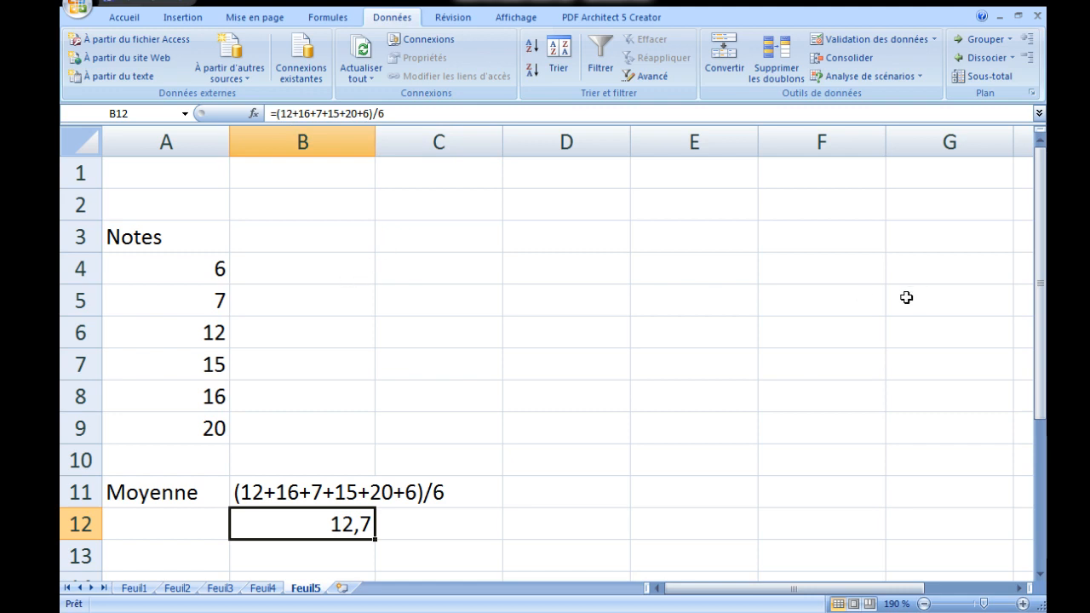
{"action": "left_click_drag", "start_coordinate": [1038, 248], "coordinate": [1039, 271]}
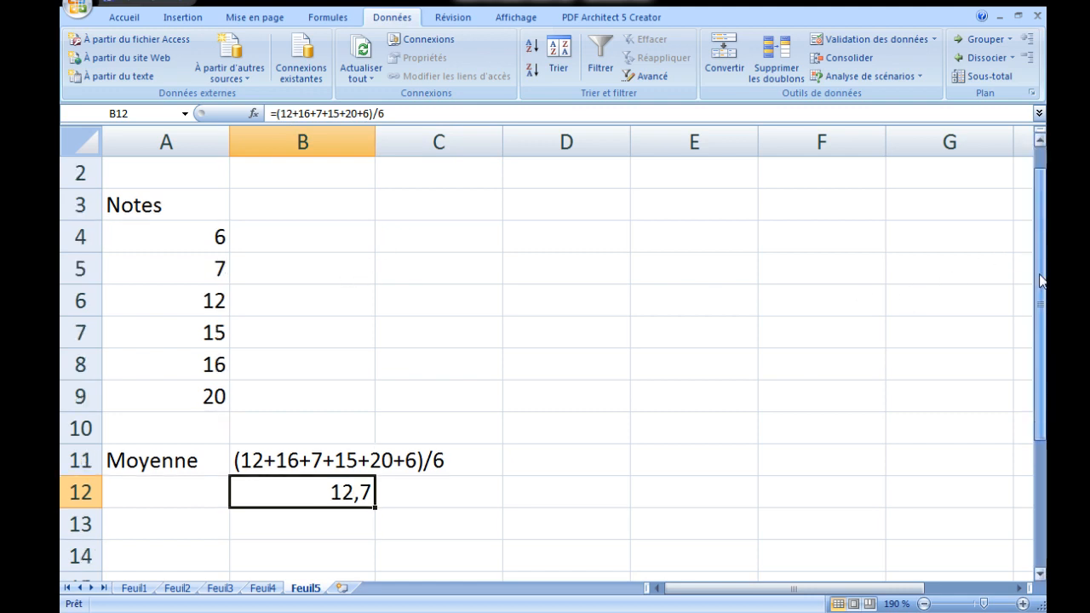
{"action": "left_click", "coordinate": [261, 529]}
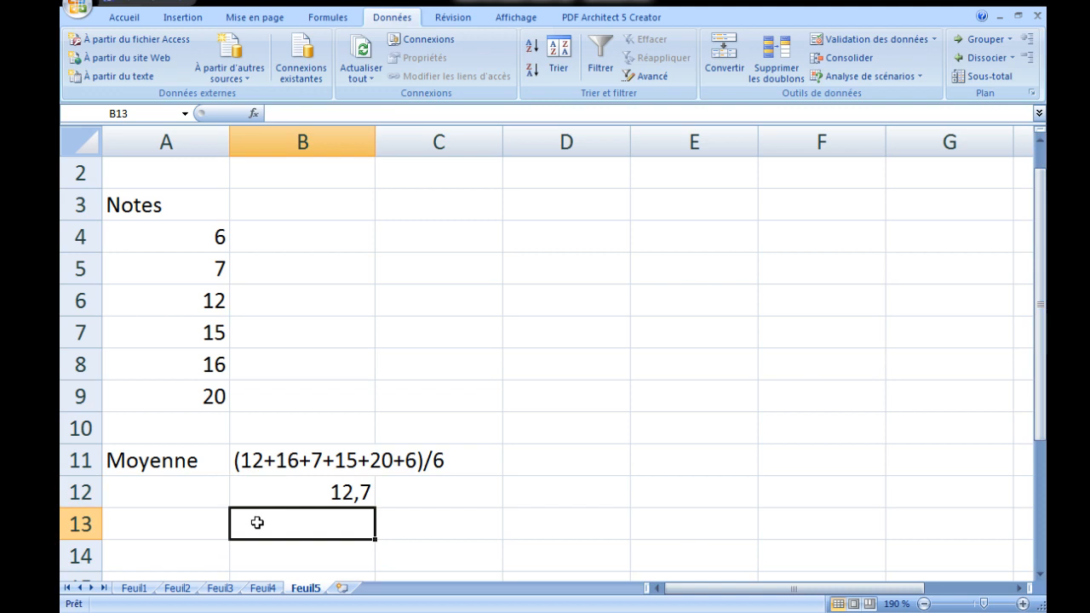
{"action": "double_click", "coordinate": [258, 523]}
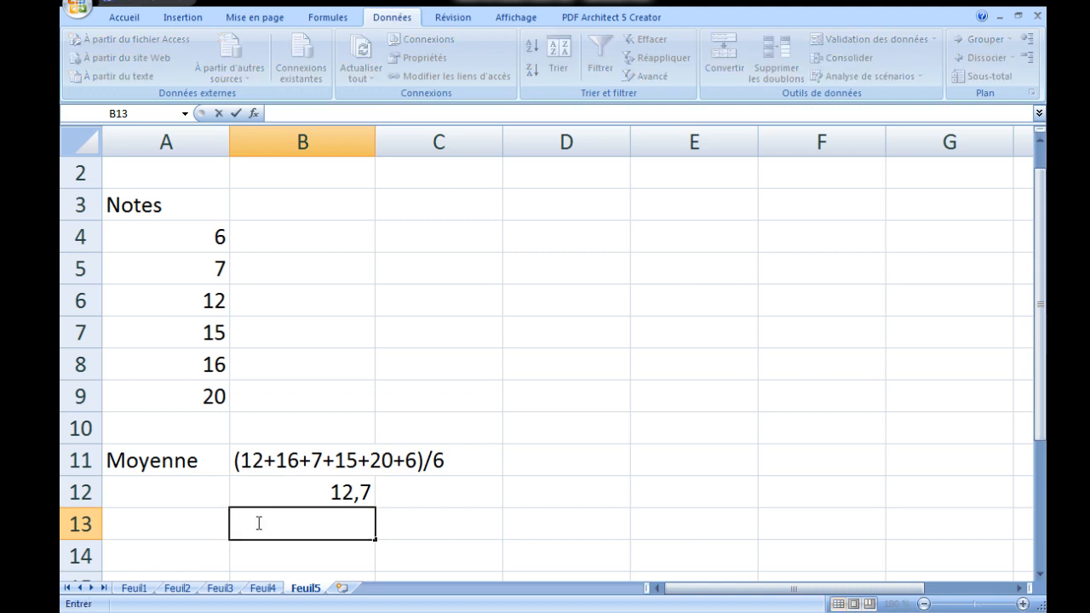
{"action": "type", "text": "=("}
{"action": "left_click", "coordinate": [189, 236]}
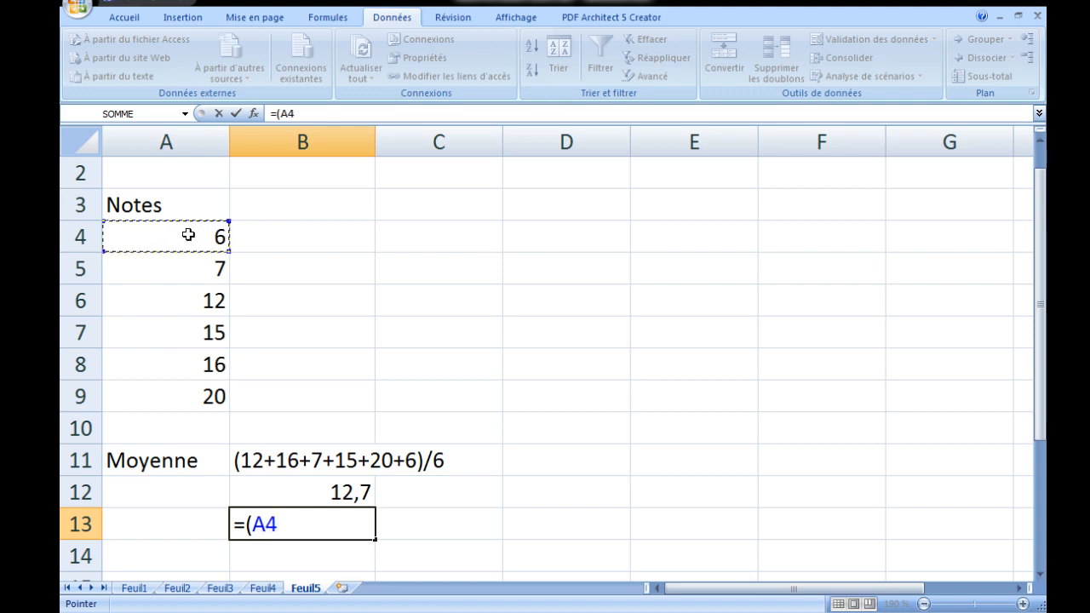
{"action": "type", "text": "+"}
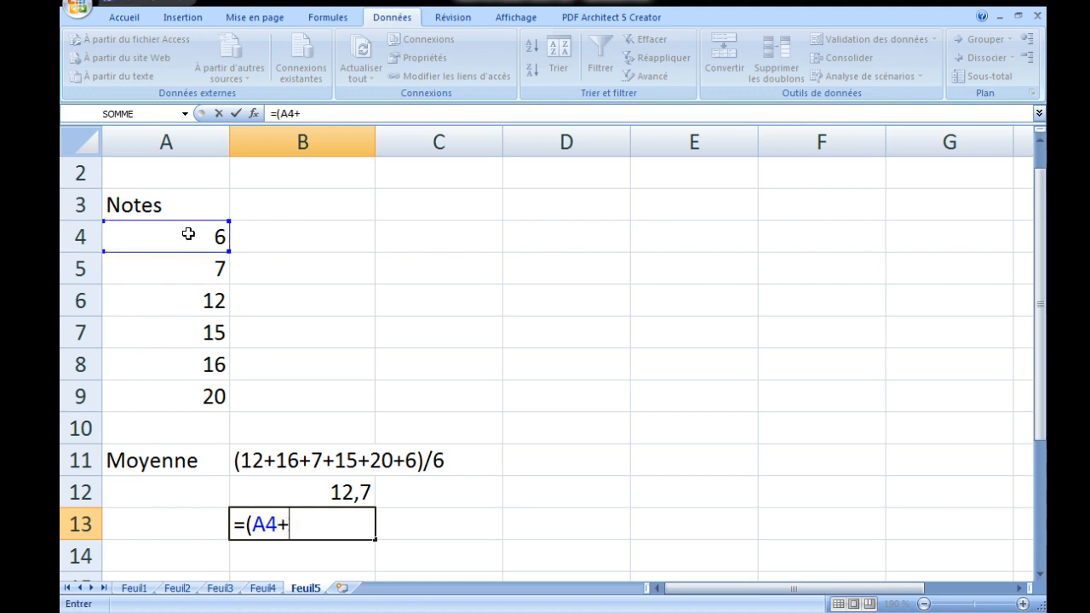
{"action": "left_click", "coordinate": [204, 269]}
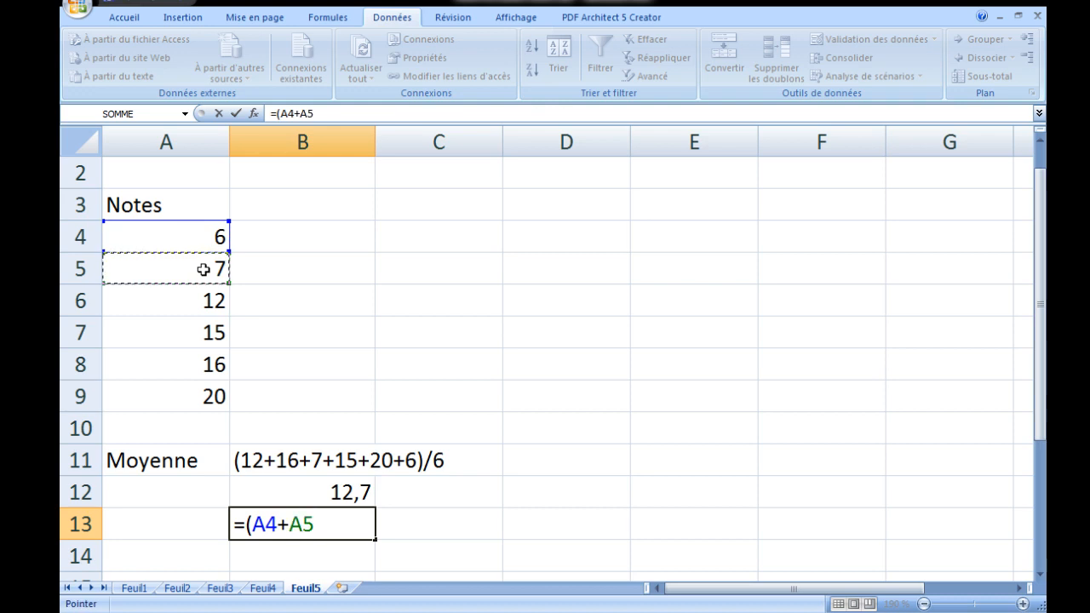
{"action": "type", "text": "+"}
{"action": "left_click", "coordinate": [195, 301]}
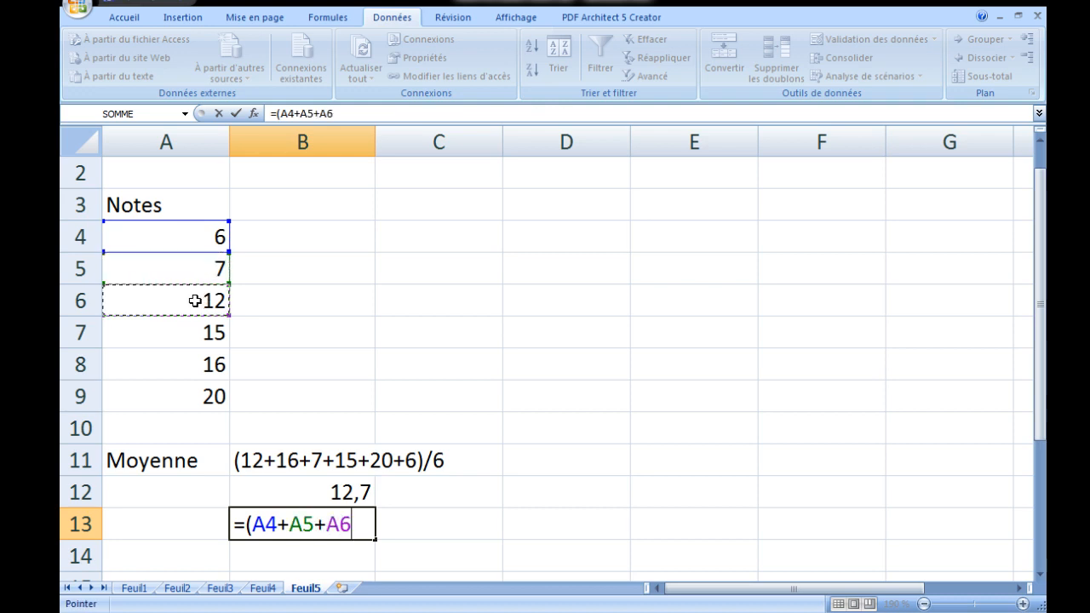
{"action": "type", "text": "+"}
{"action": "left_click", "coordinate": [195, 333]}
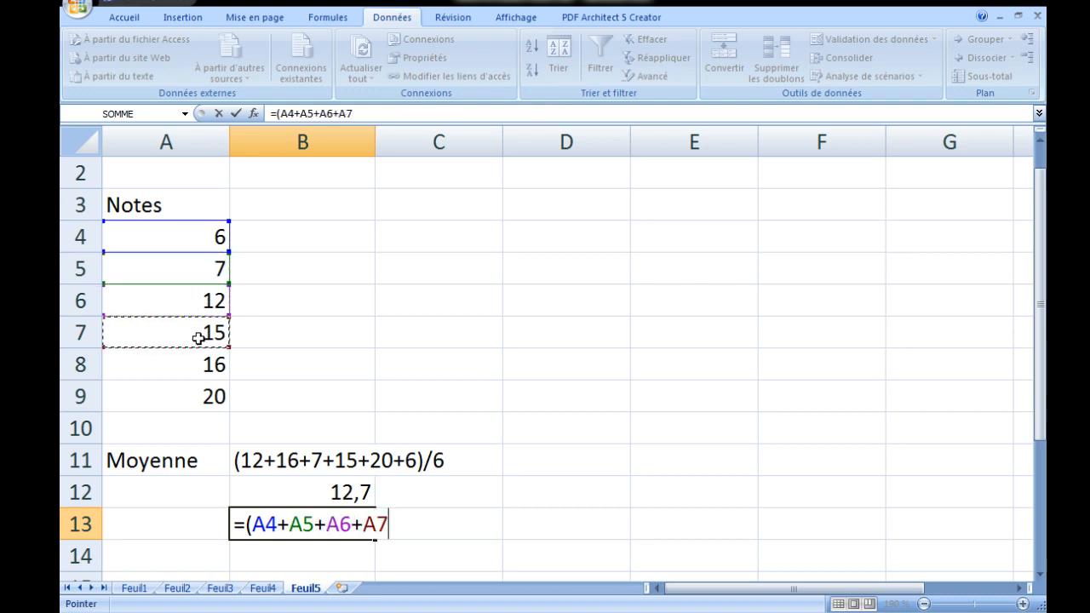
{"action": "type", "text": "+"}
{"action": "left_click", "coordinate": [186, 363]}
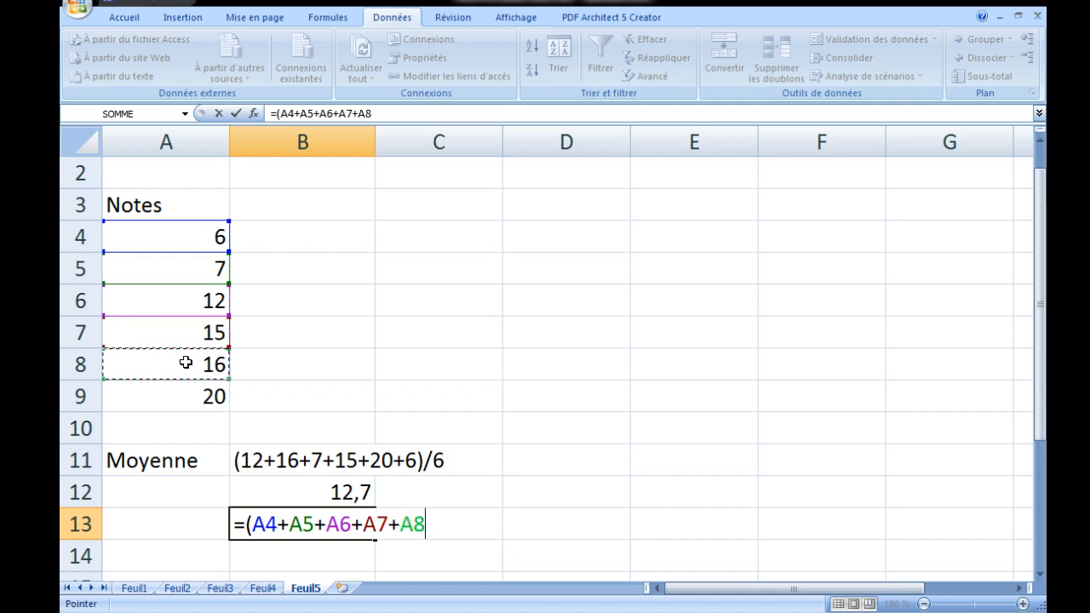
{"action": "type", "text": "+"}
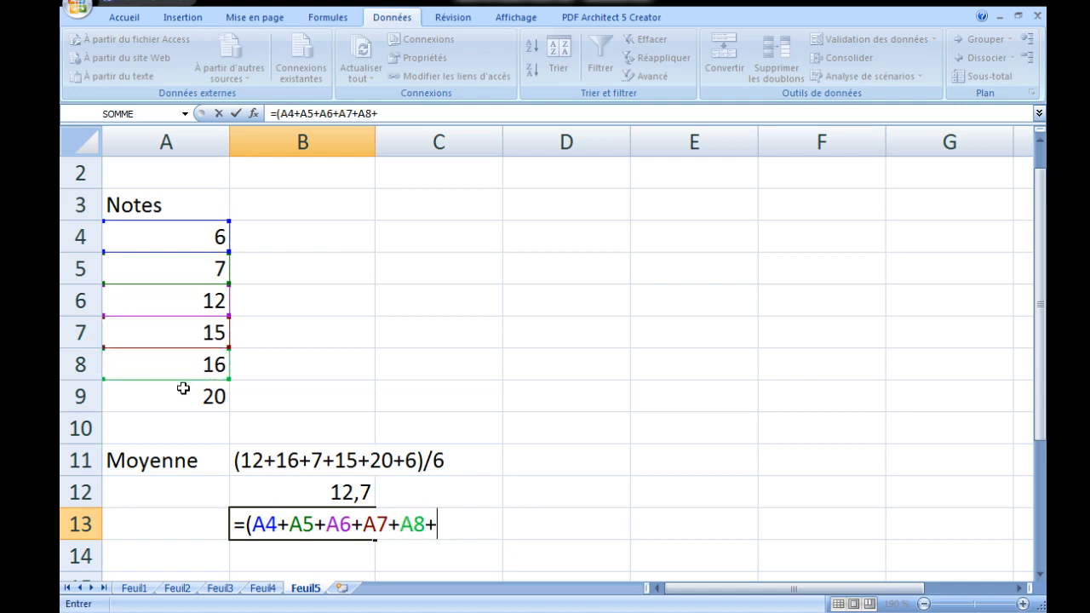
{"action": "left_click", "coordinate": [186, 397]}
{"action": "type", "text": ")"}
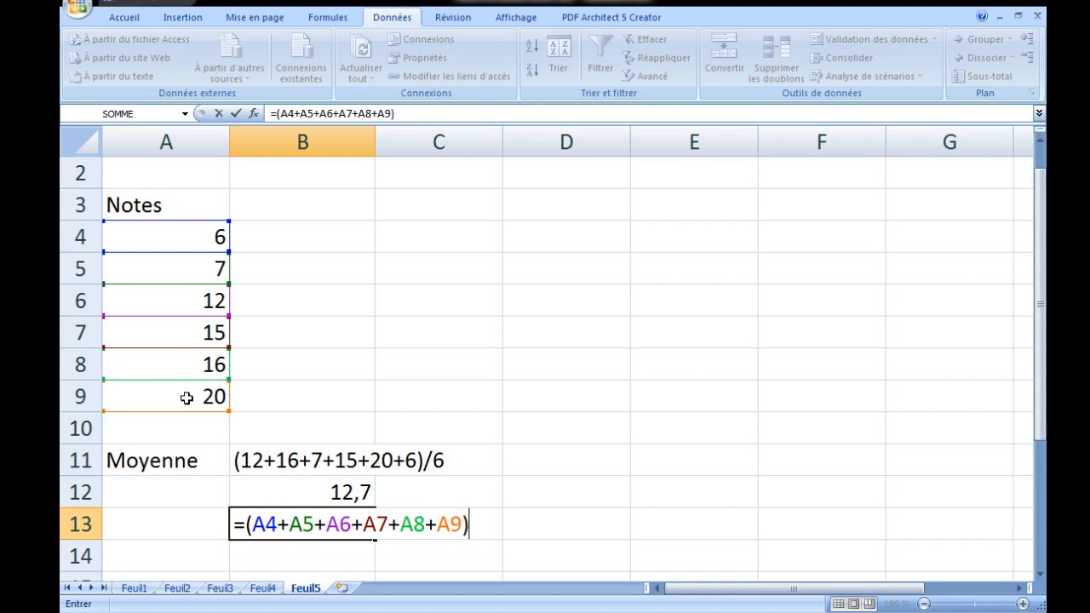
{"action": "type", "text": "/6"}
{"action": "key", "text": "Return"}
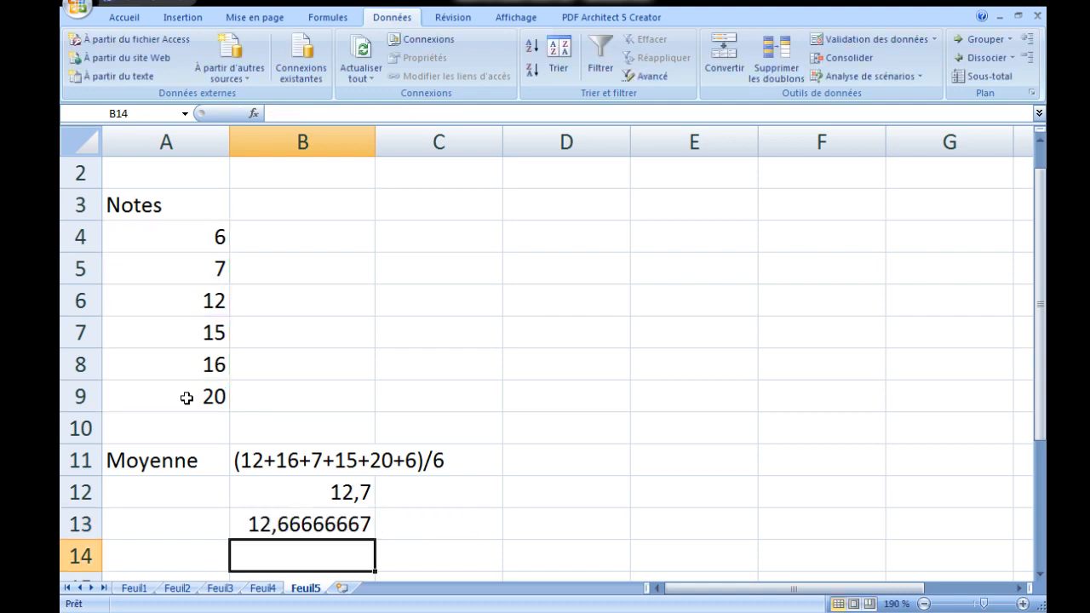
- Format the cell-reference average in B13 as a number with one decimal place
{"action": "left_click", "coordinate": [304, 526]}
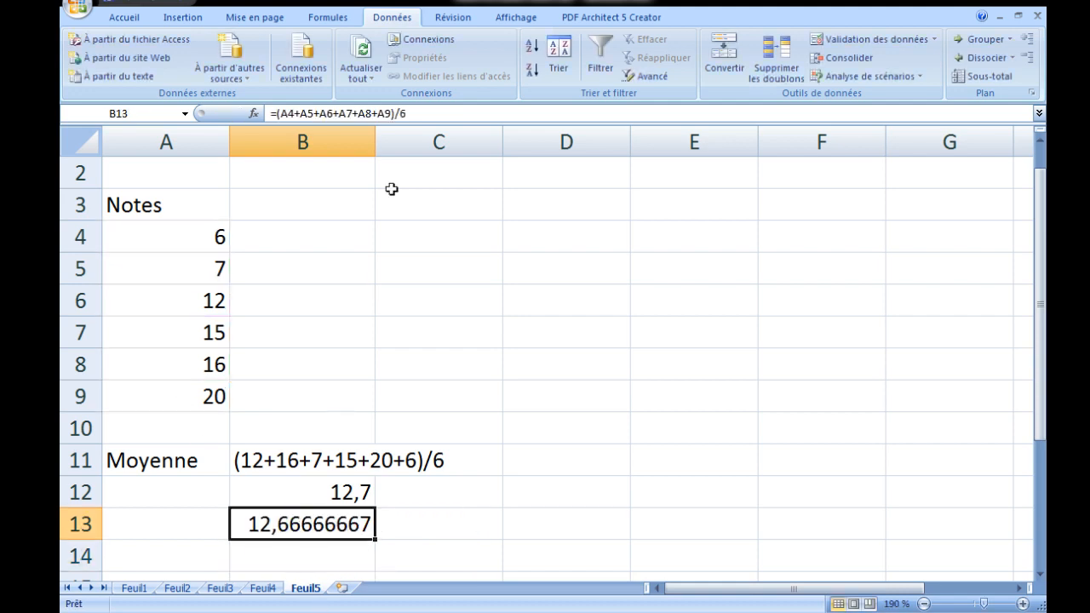
{"action": "left_click", "coordinate": [126, 17]}
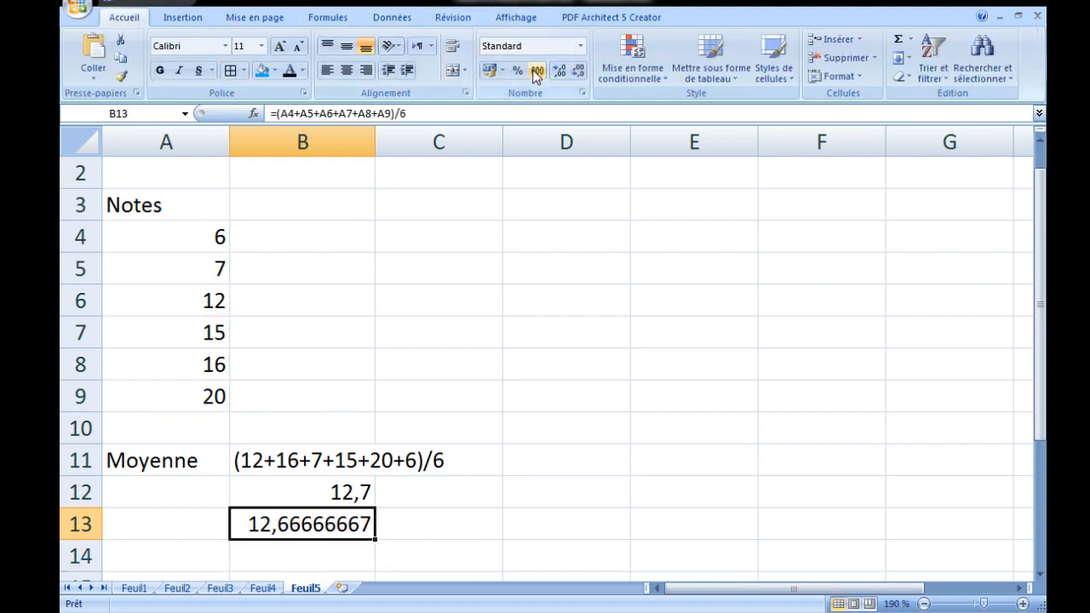
{"action": "left_click", "coordinate": [578, 72]}
{"action": "left_click", "coordinate": [578, 71]}
{"action": "left_click", "coordinate": [578, 72]}
{"action": "left_click", "coordinate": [579, 72]}
{"action": "left_click", "coordinate": [578, 72]}
{"action": "left_click", "coordinate": [578, 71]}
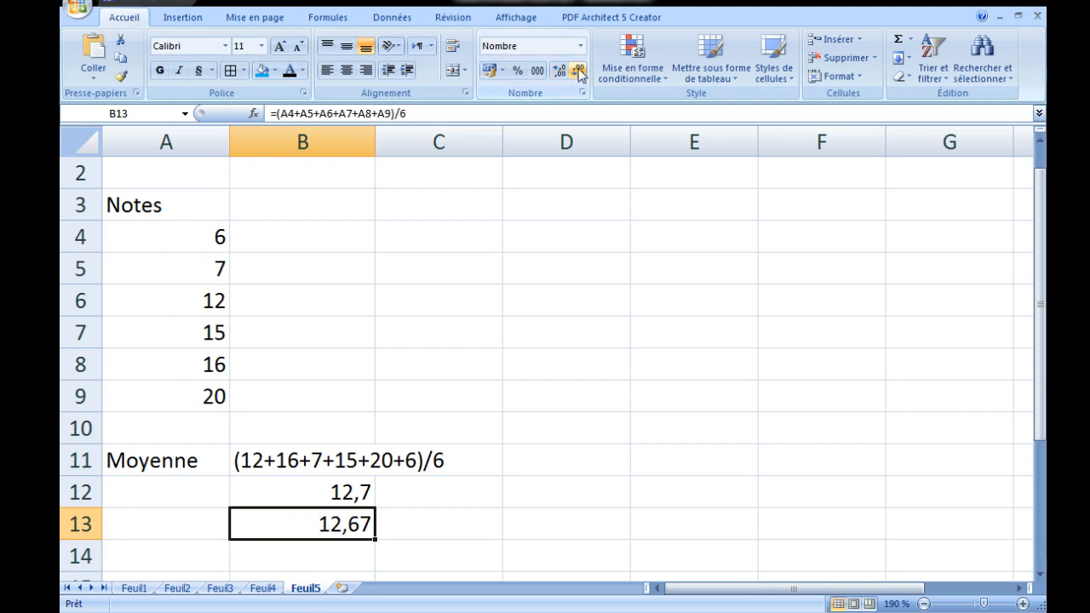
{"action": "left_click", "coordinate": [578, 72]}
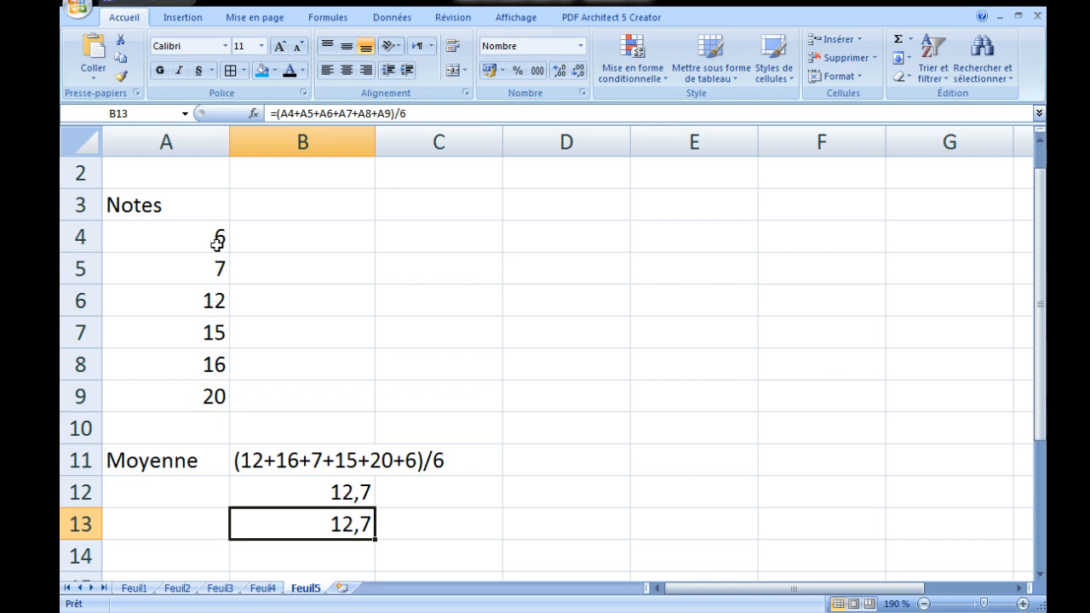
- Change the grade in A6 to 20 to test how the averages in B12 and B13 respond
{"action": "left_click", "coordinate": [203, 300]}
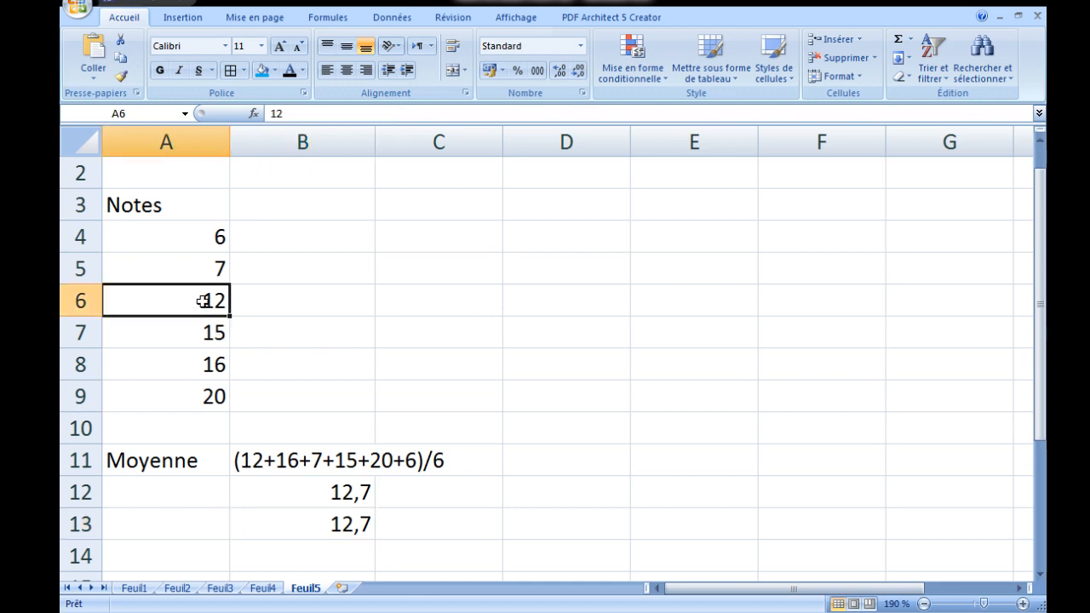
{"action": "type", "text": "20"}
{"action": "key", "text": "Return"}
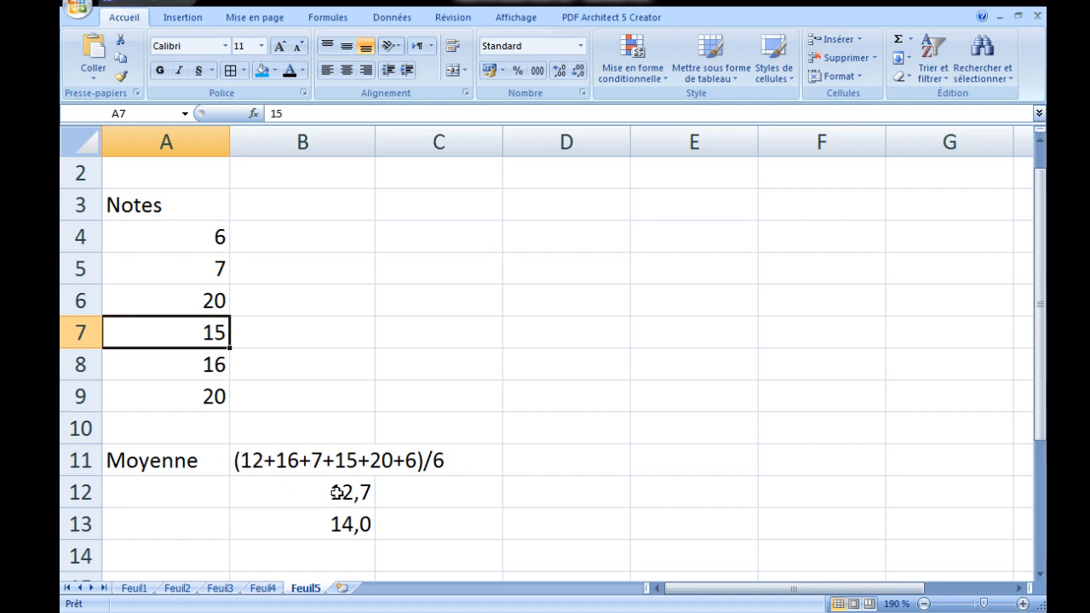
- Set the grade in A6 back to 12
{"action": "left_click", "coordinate": [198, 302]}
{"action": "type", "text": "12"}
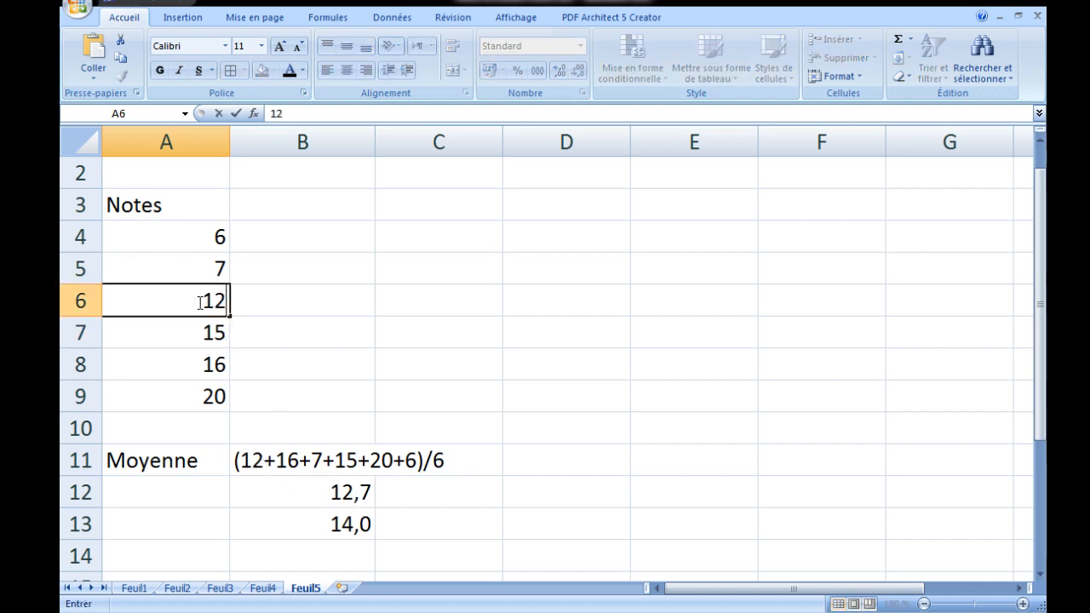
{"action": "key", "text": "Return"}
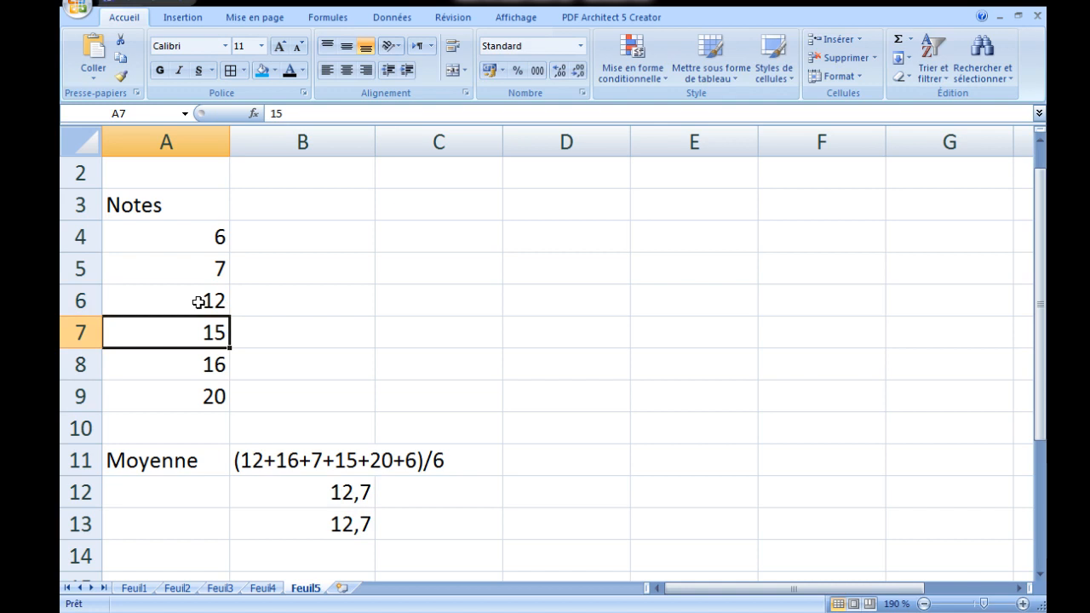
- Review the formula in B13 and enter the average in B14 as =SOMME(A4:A9)/6, using the grade range
{"action": "left_click", "coordinate": [281, 555]}
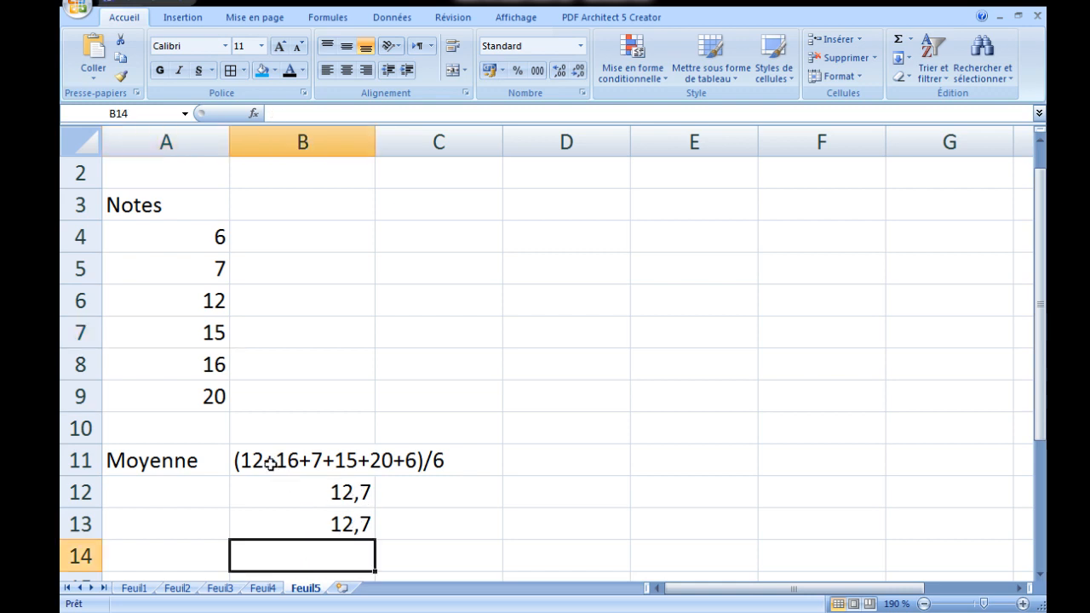
{"action": "left_click", "coordinate": [316, 524]}
{"action": "double_click", "coordinate": [316, 525]}
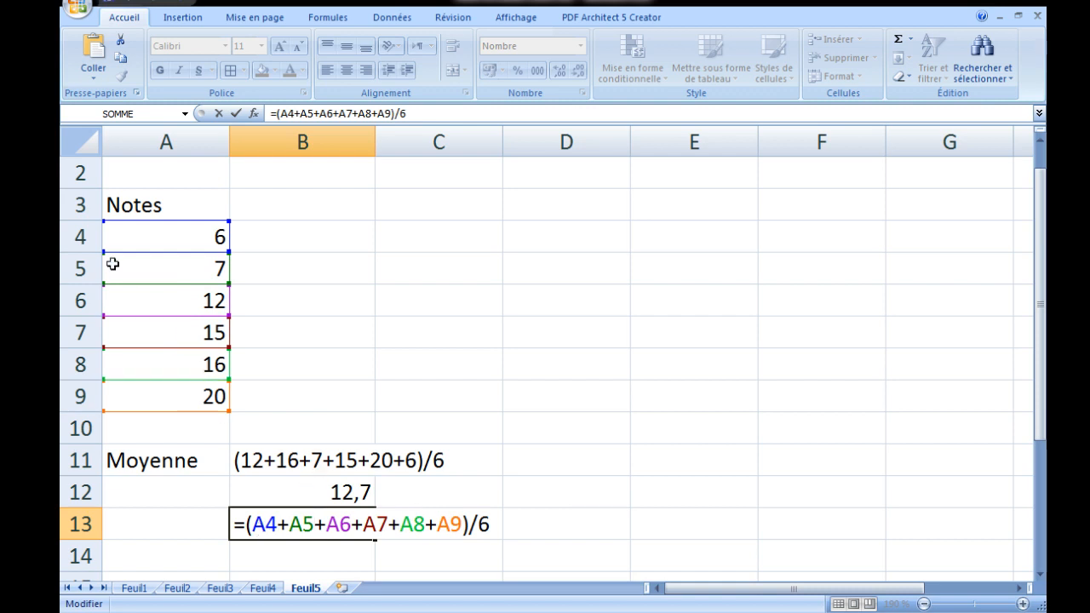
{"action": "left_click", "coordinate": [251, 555]}
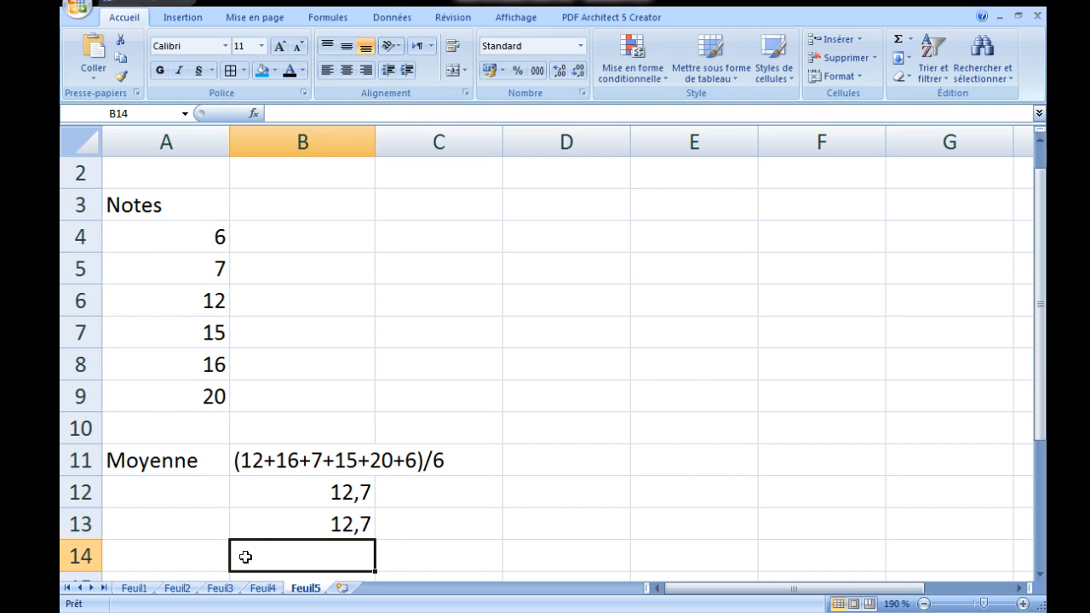
{"action": "type", "text": "="}
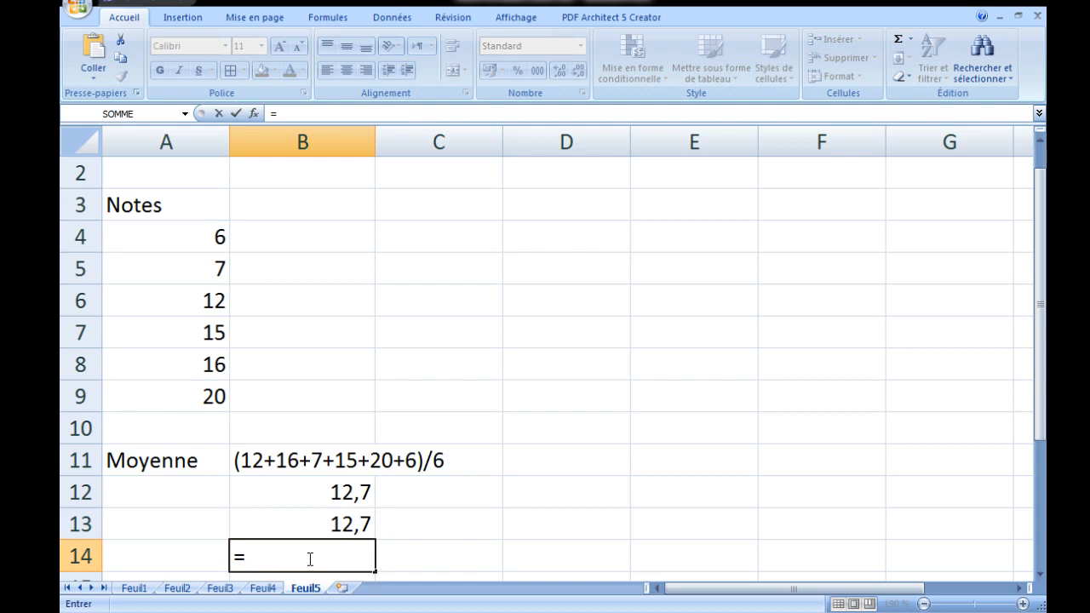
{"action": "type", "text": "somme("}
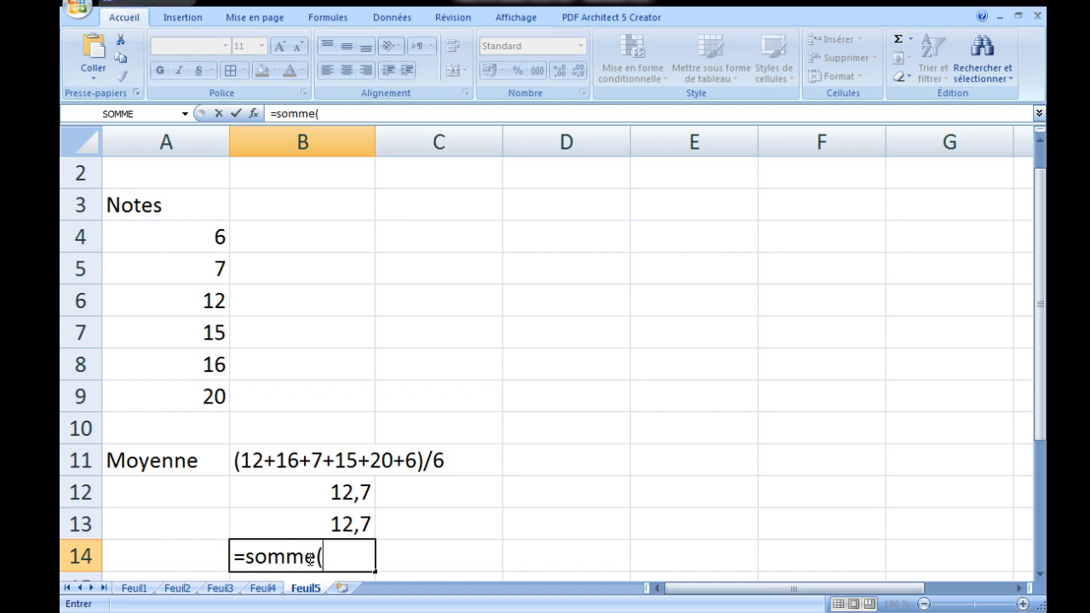
{"action": "left_click", "coordinate": [189, 244]}
{"action": "left_click_drag", "start_coordinate": [188, 247], "coordinate": [184, 391]}
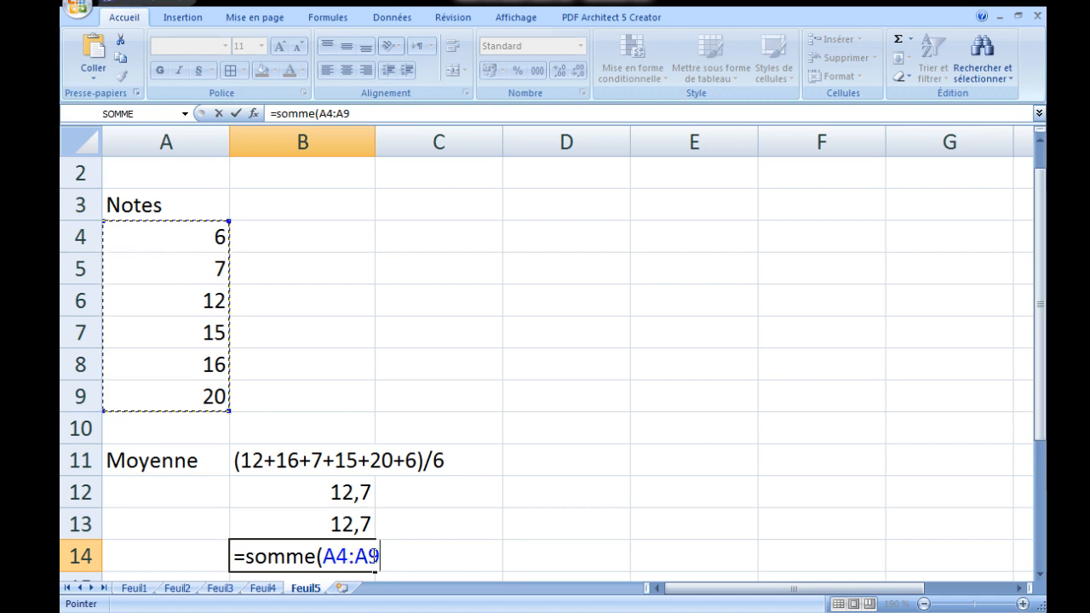
{"action": "type", "text": ")"}
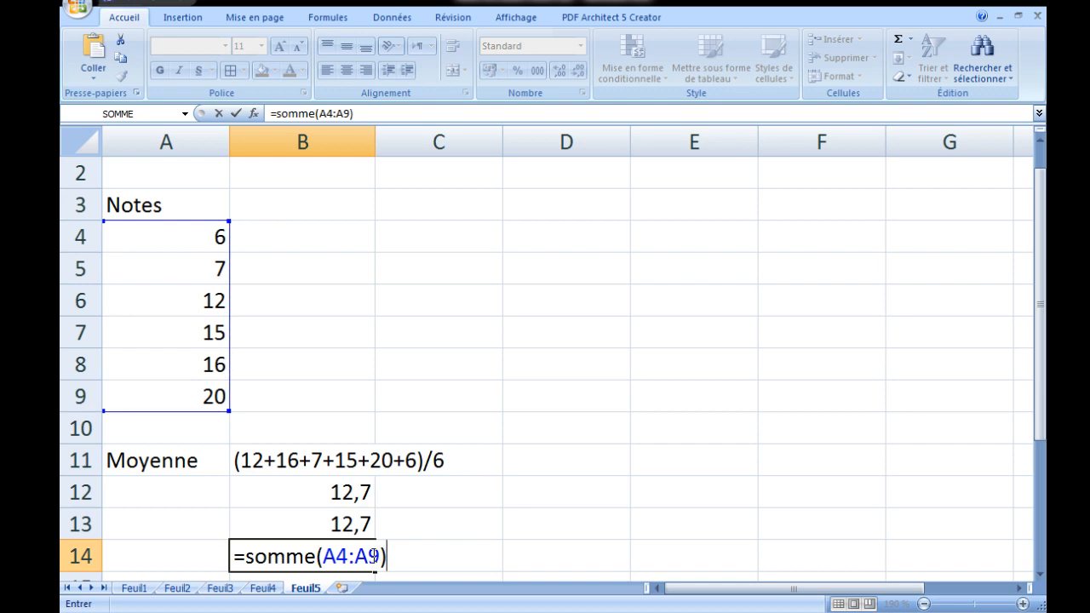
{"action": "type", "text": "/6"}
{"action": "key", "text": "Return"}
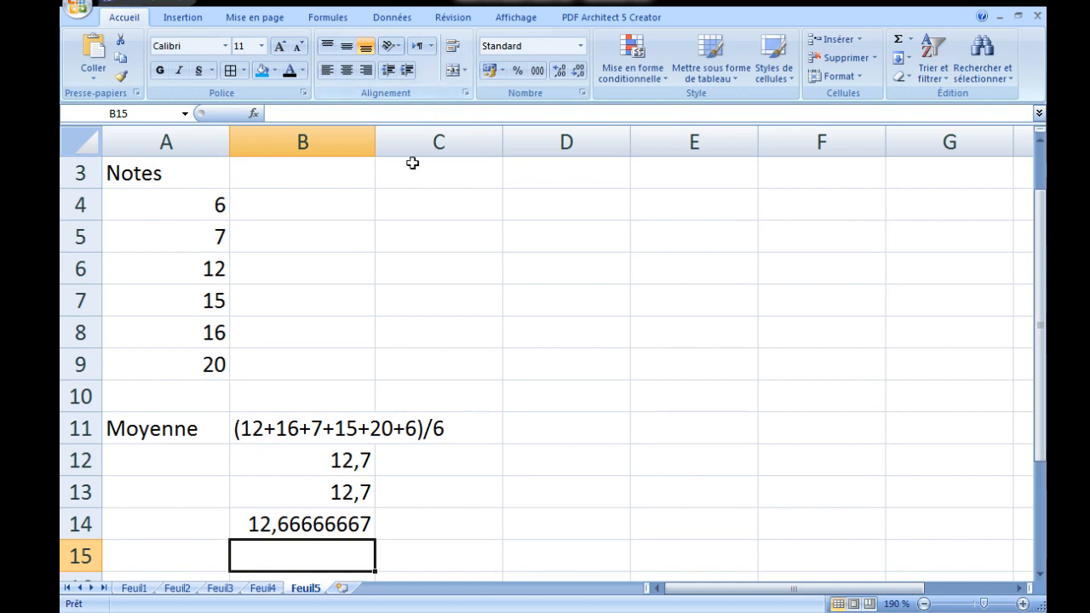
{"action": "left_click", "coordinate": [315, 523]}
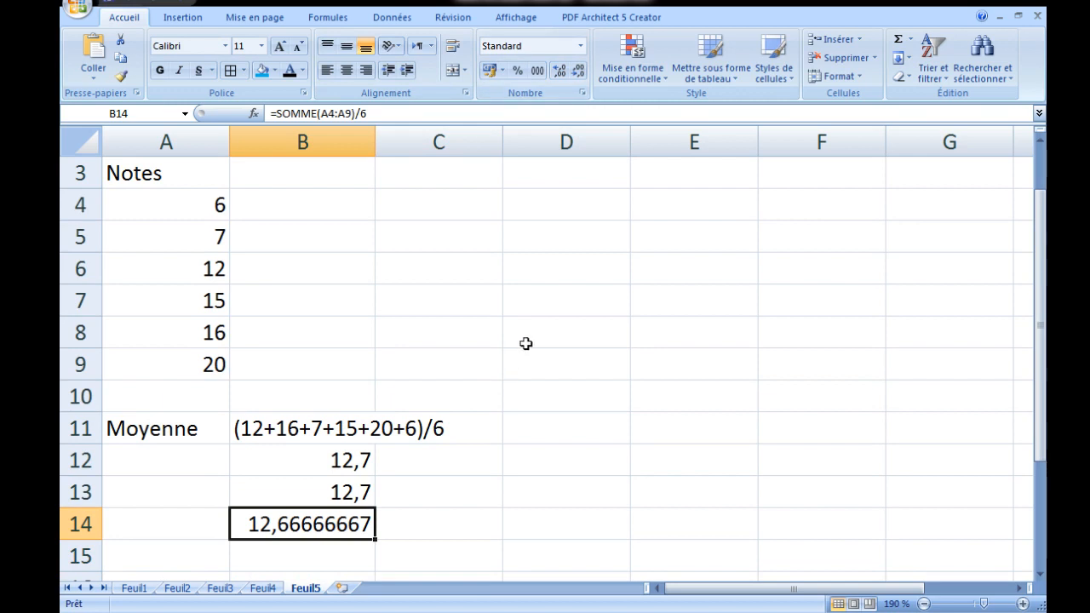
- Start a grades table with the label Notes in C4 and the grades 10, 12 and 14 in D4:F4
{"action": "scroll", "coordinate": [525, 343], "scroll_direction": "up", "scroll_amount": 1}
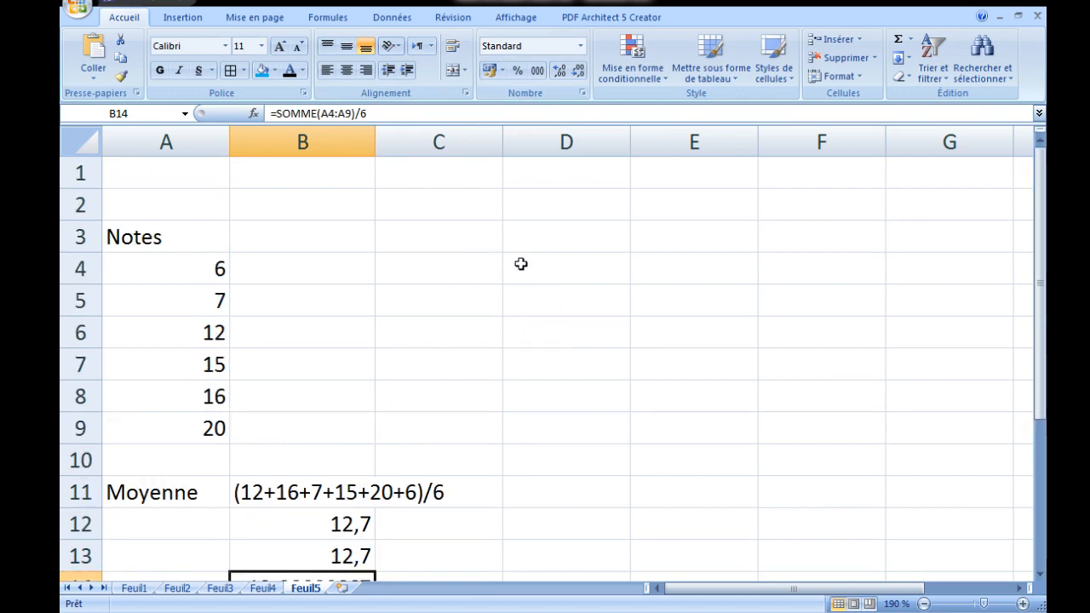
{"action": "left_click", "coordinate": [465, 265]}
{"action": "type", "text": "No"}
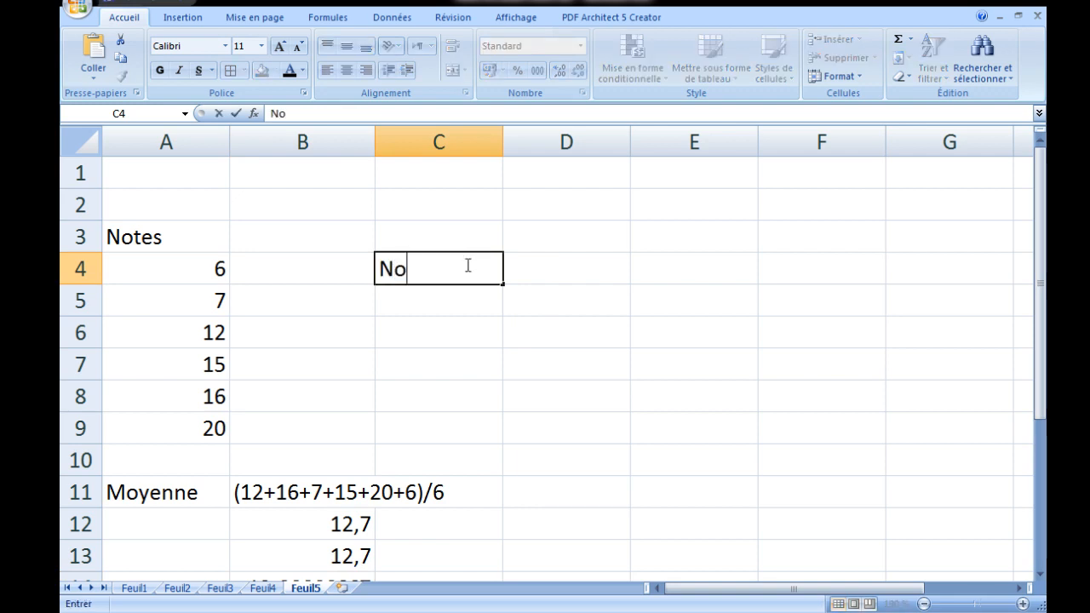
{"action": "type", "text": "tes"}
{"action": "left_click", "coordinate": [569, 266]}
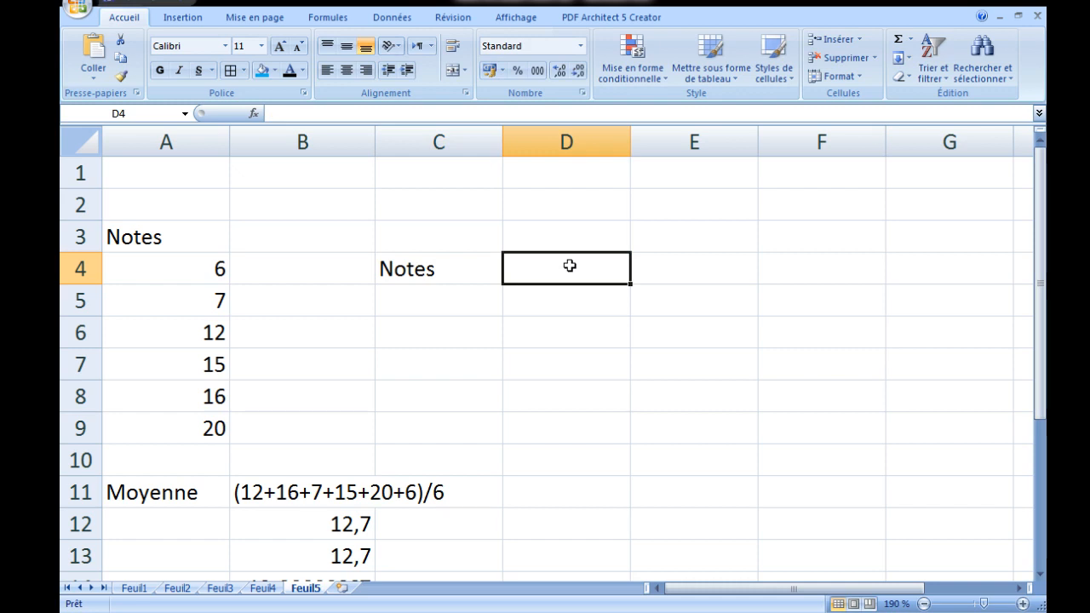
{"action": "type", "text": "10"}
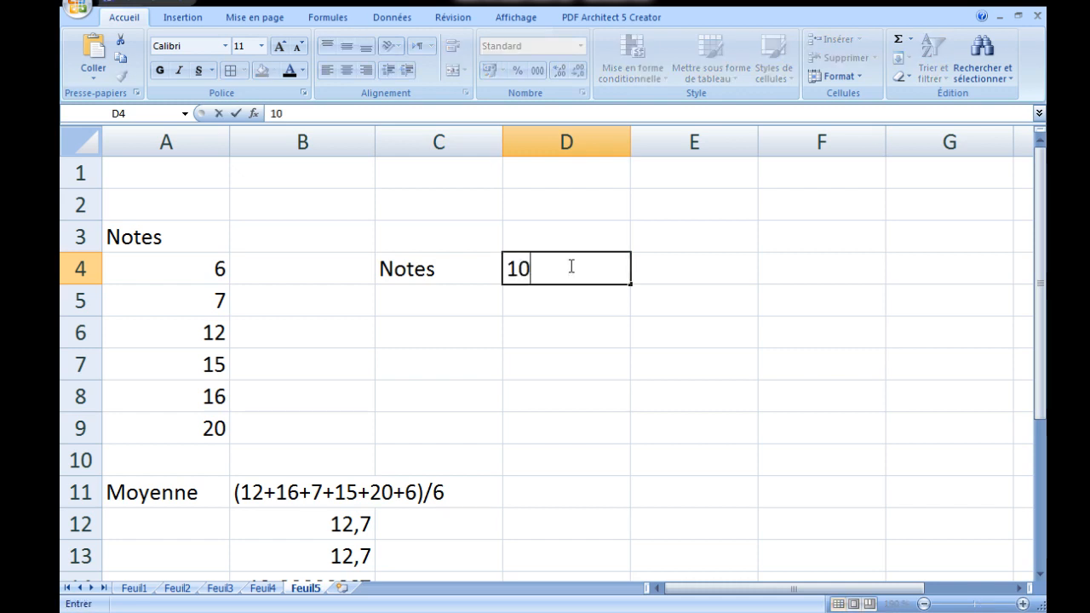
{"action": "key", "text": "Tab"}
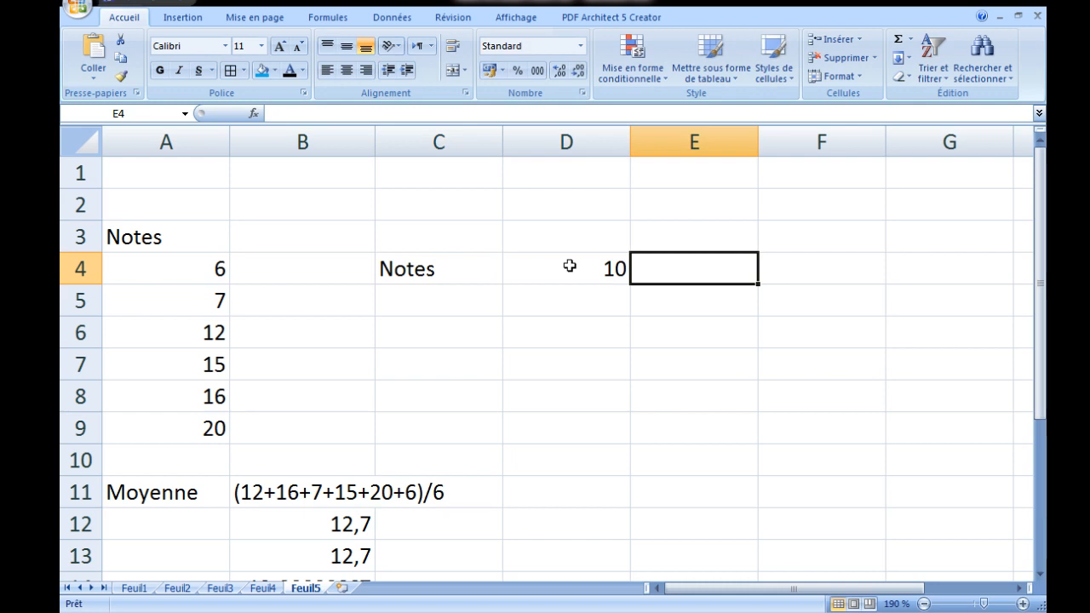
{"action": "type", "text": "12"}
{"action": "key", "text": "Tab"}
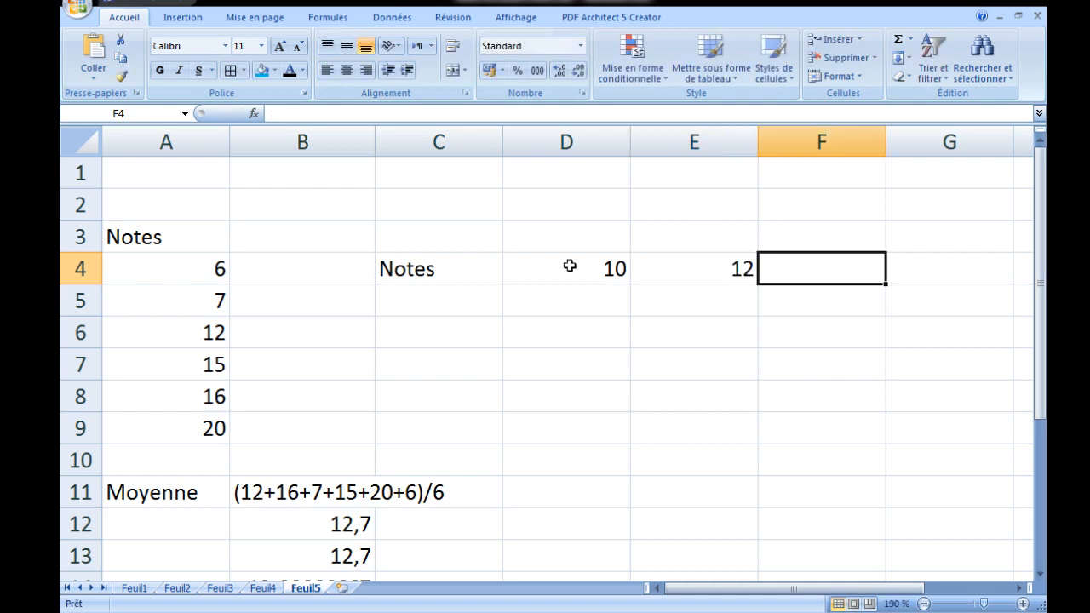
{"action": "type", "text": "14"}
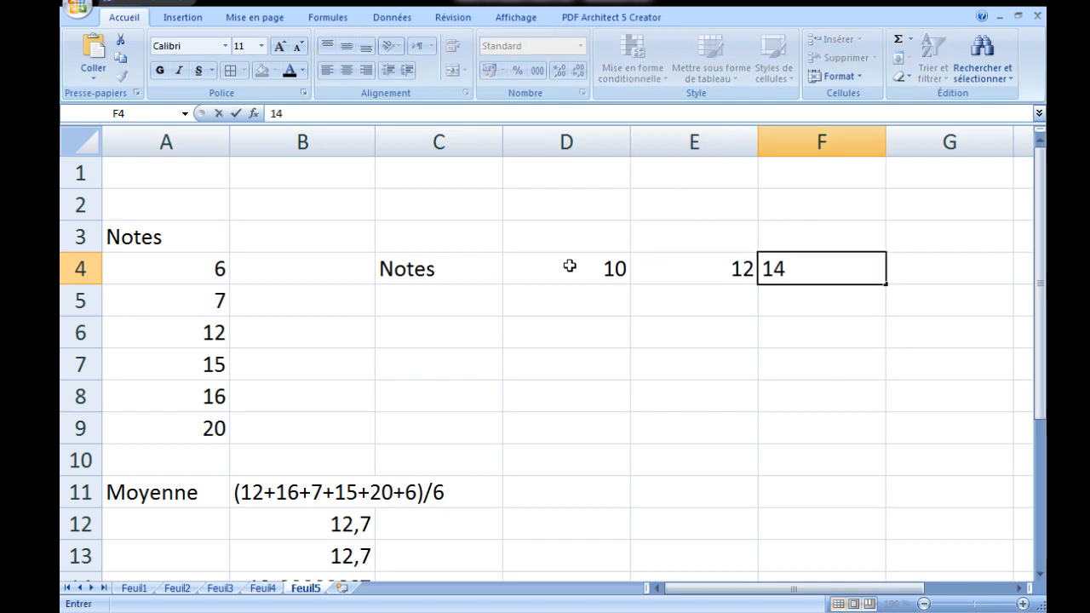
- Add the row label nb élèves in C5 with the pupil counts 5, 3 and 6 in D5:F5
{"action": "left_click", "coordinate": [453, 303]}
{"action": "type", "text": "nb "}
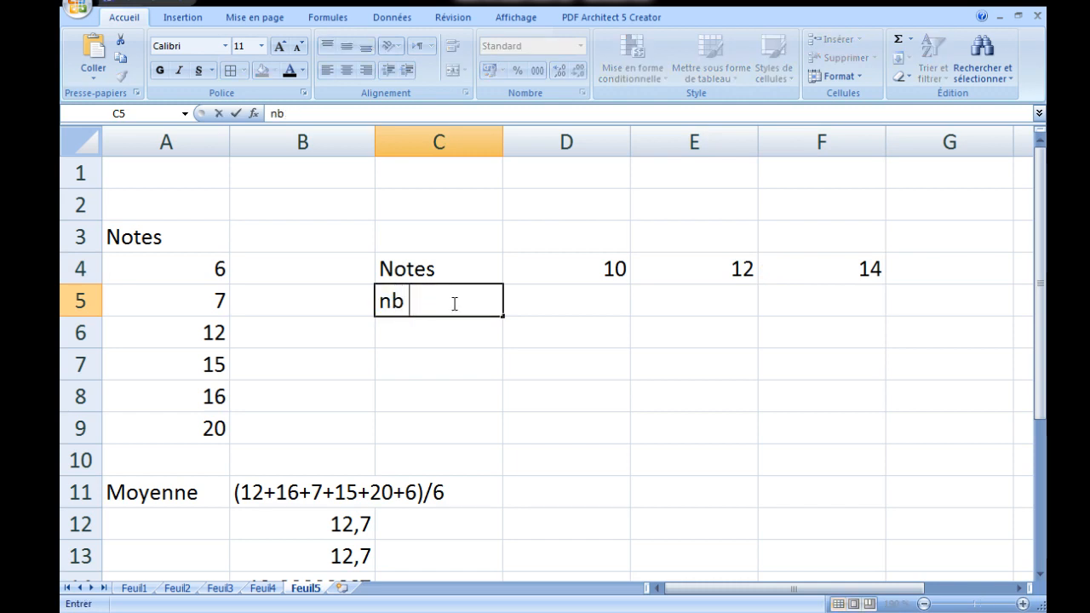
{"action": "type", "text": "élèves"}
{"action": "left_click", "coordinate": [587, 296]}
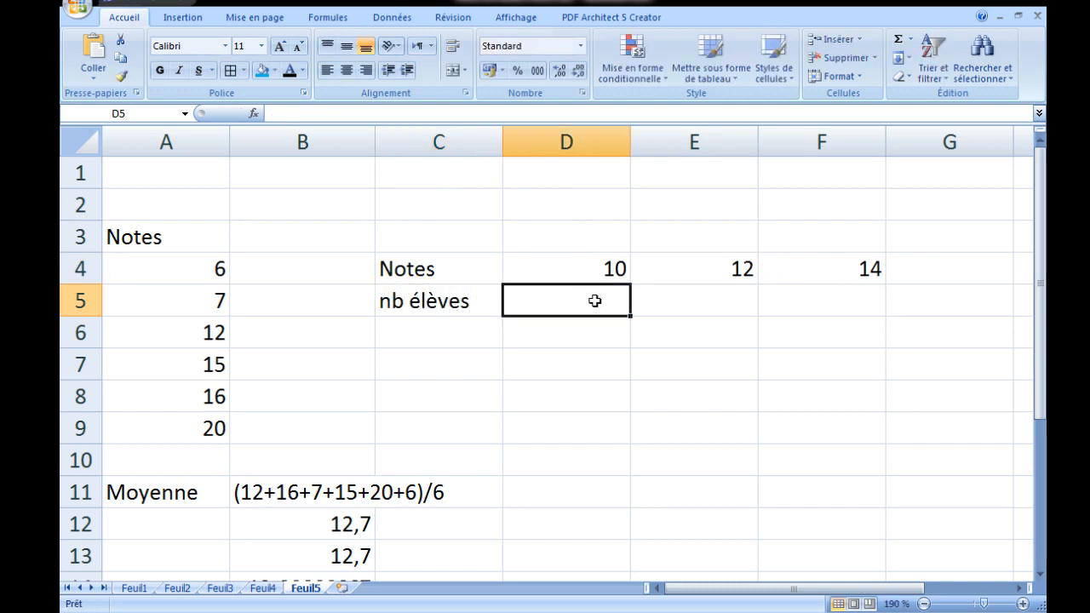
{"action": "type", "text": "5"}
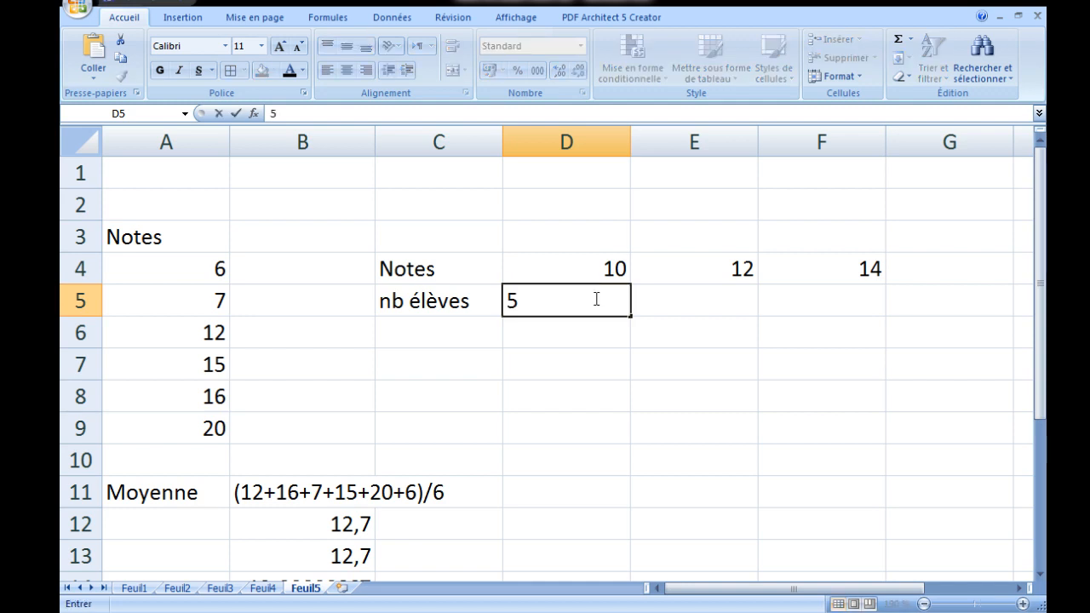
{"action": "left_click", "coordinate": [696, 295]}
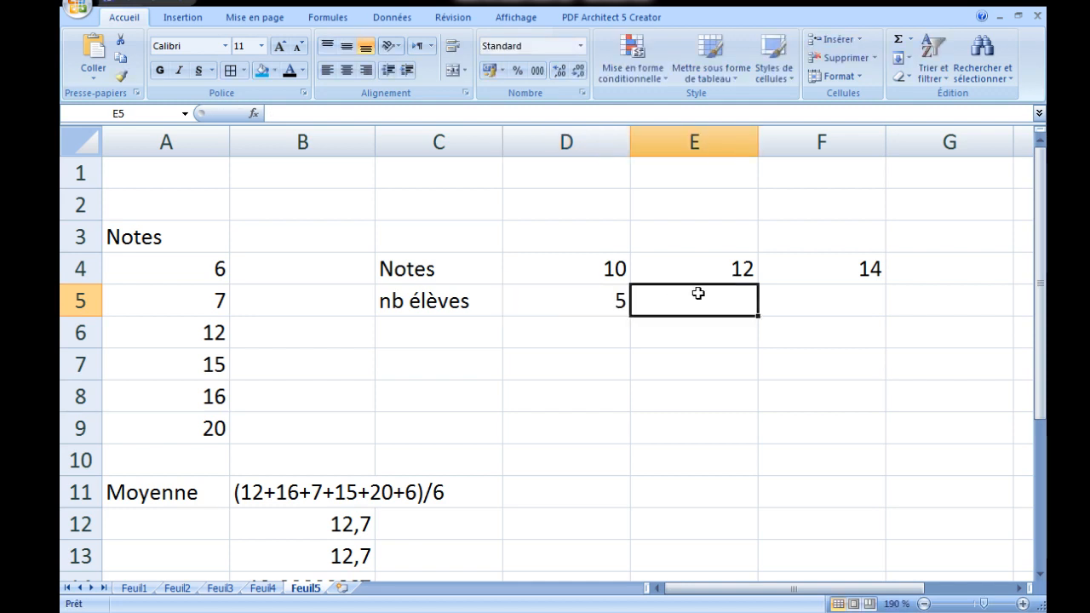
{"action": "type", "text": "3"}
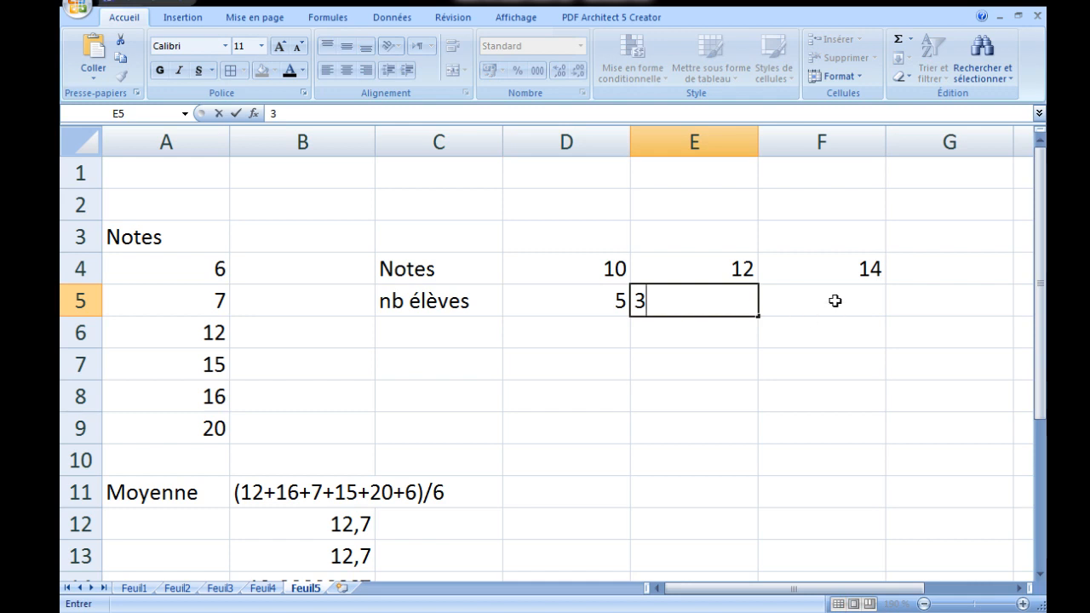
{"action": "left_click", "coordinate": [836, 298]}
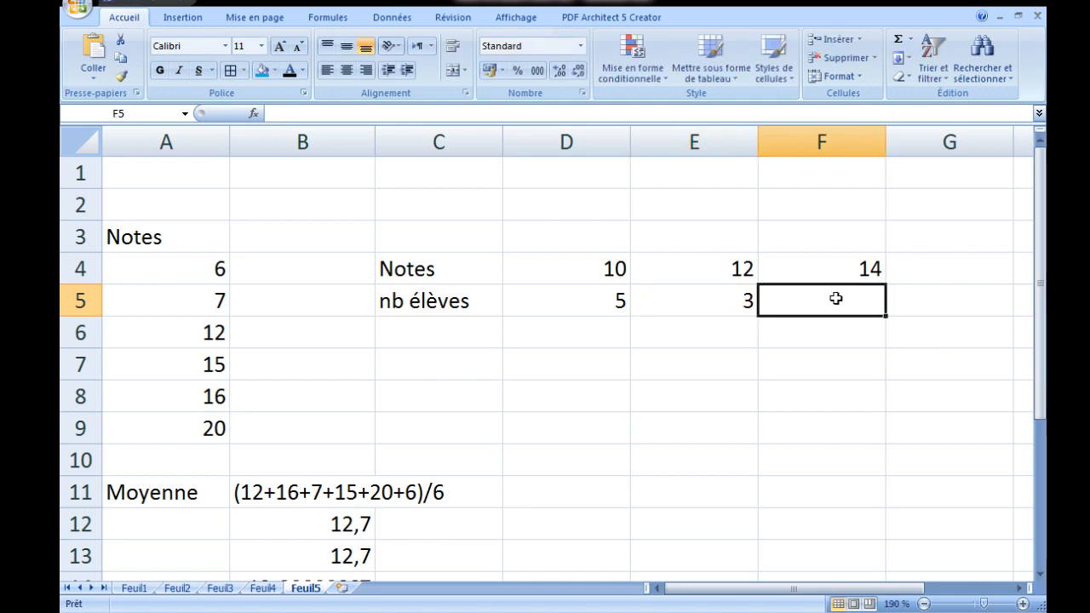
{"action": "type", "text": "6"}
{"action": "key", "text": "Return"}
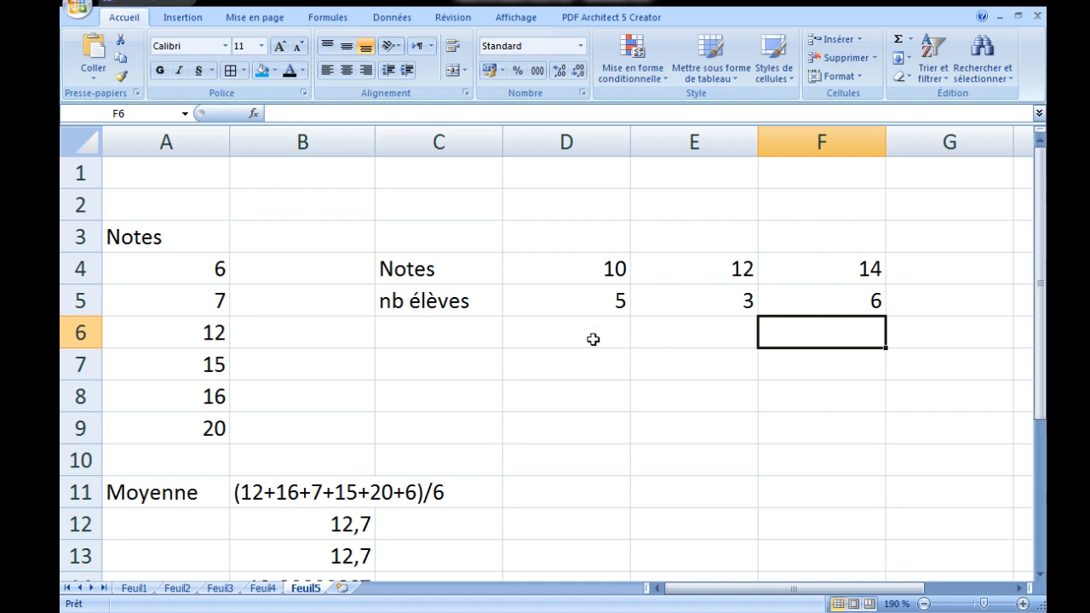
- Apply all borders to the grades and pupil counts table in C4:F5
{"action": "left_click_drag", "start_coordinate": [407, 271], "coordinate": [851, 297]}
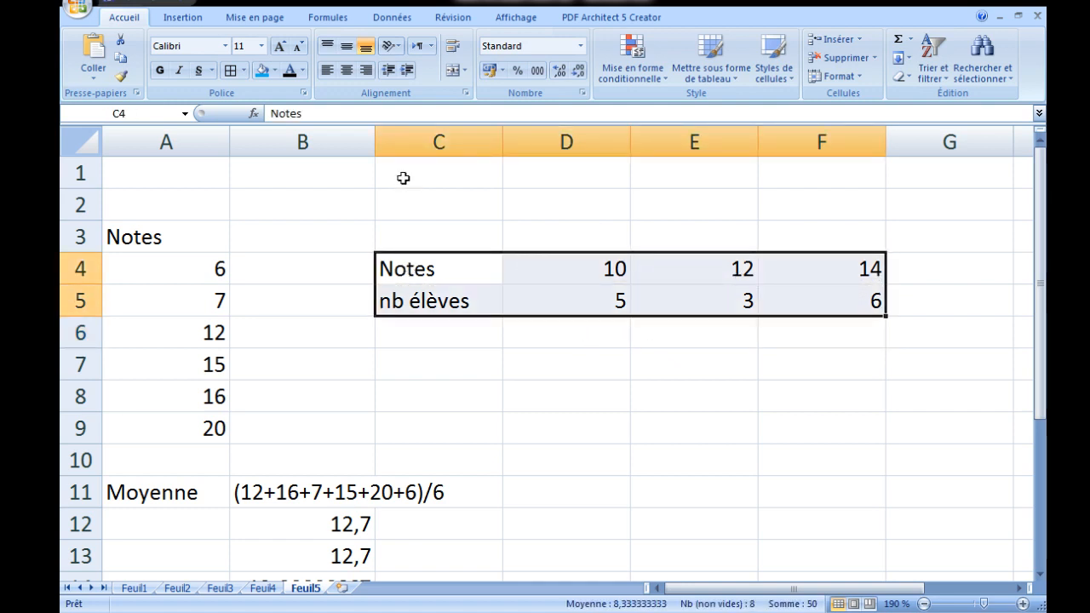
{"action": "left_click", "coordinate": [228, 70]}
{"action": "left_click", "coordinate": [686, 363]}
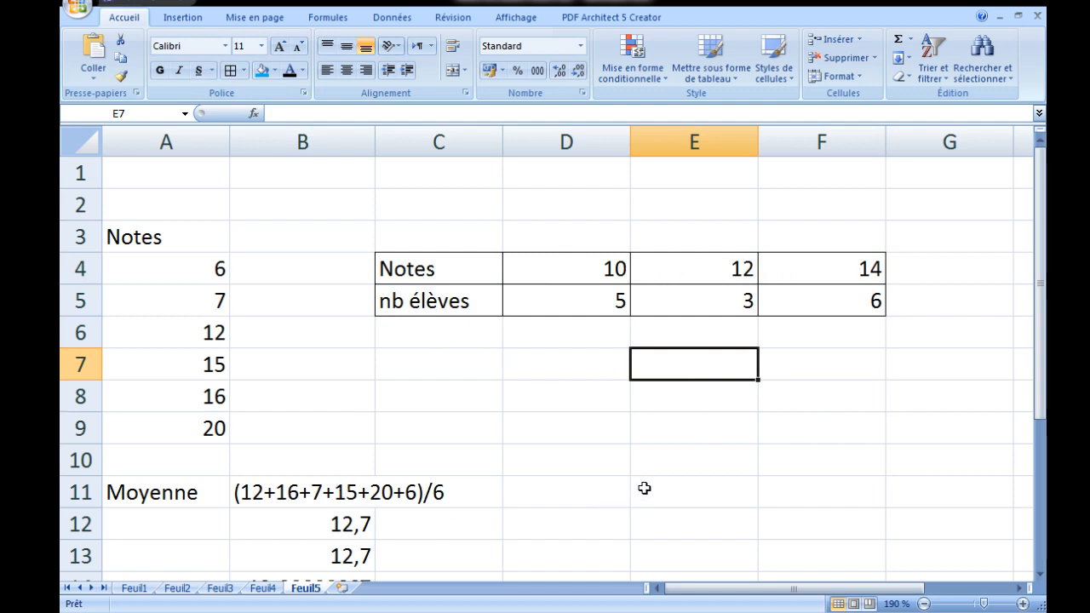
- Enter the grade 10 in H3 as the first entry of a separate grade list beside the table
{"action": "left_click_drag", "start_coordinate": [722, 588], "coordinate": [758, 594]}
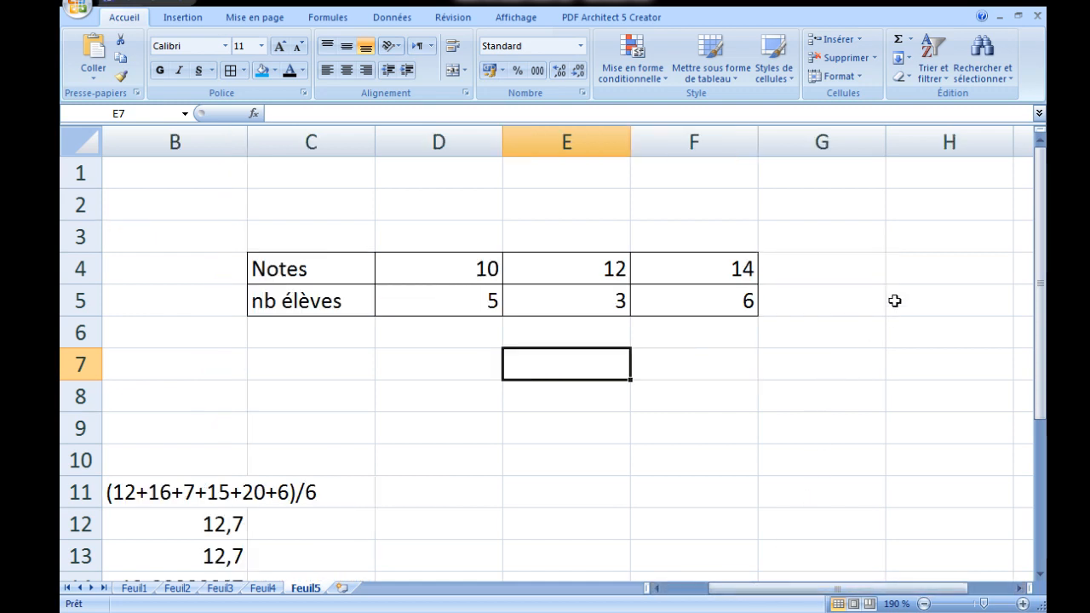
{"action": "left_click", "coordinate": [903, 236]}
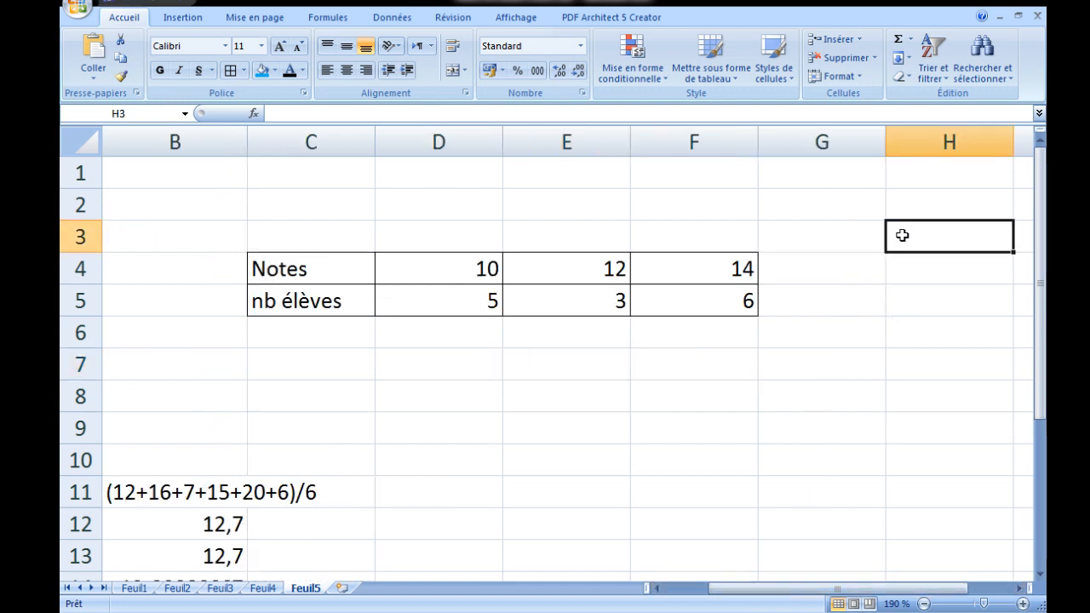
{"action": "type", "text": "10"}
{"action": "key", "text": "Return"}
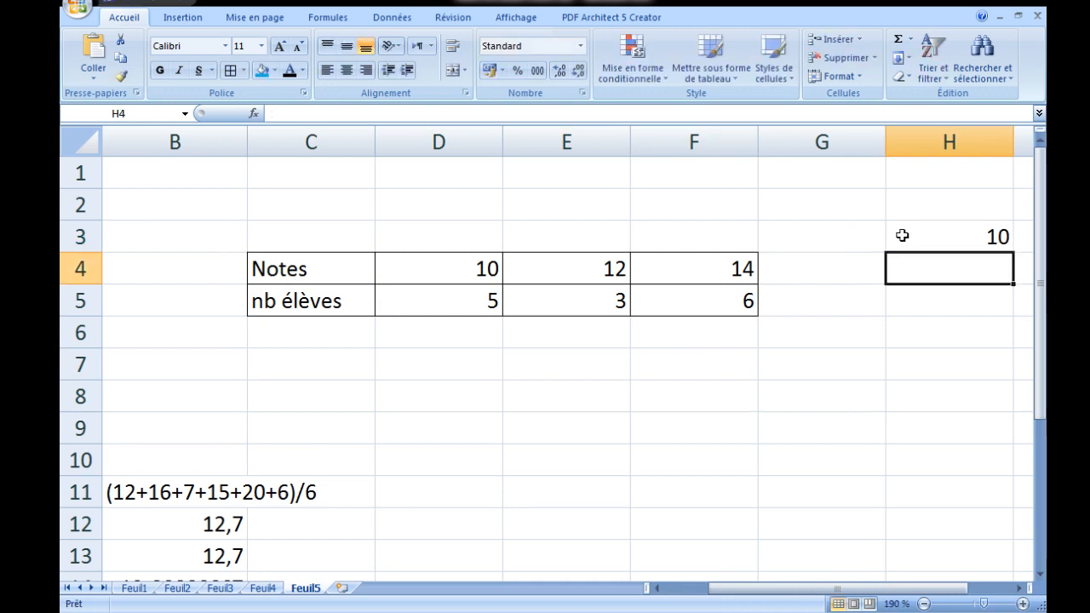
{"action": "type", "text": "10"}
{"action": "key", "text": "Return"}
{"action": "type", "text": "10"}
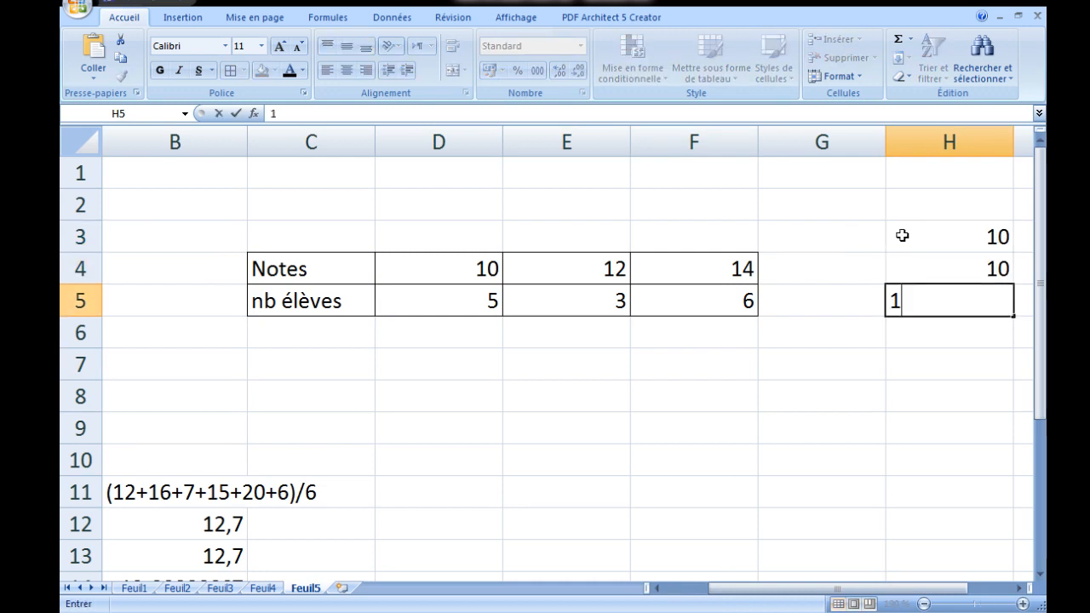
{"action": "key", "text": "Return"}
{"action": "type", "text": "10"}
{"action": "key", "text": "Return"}
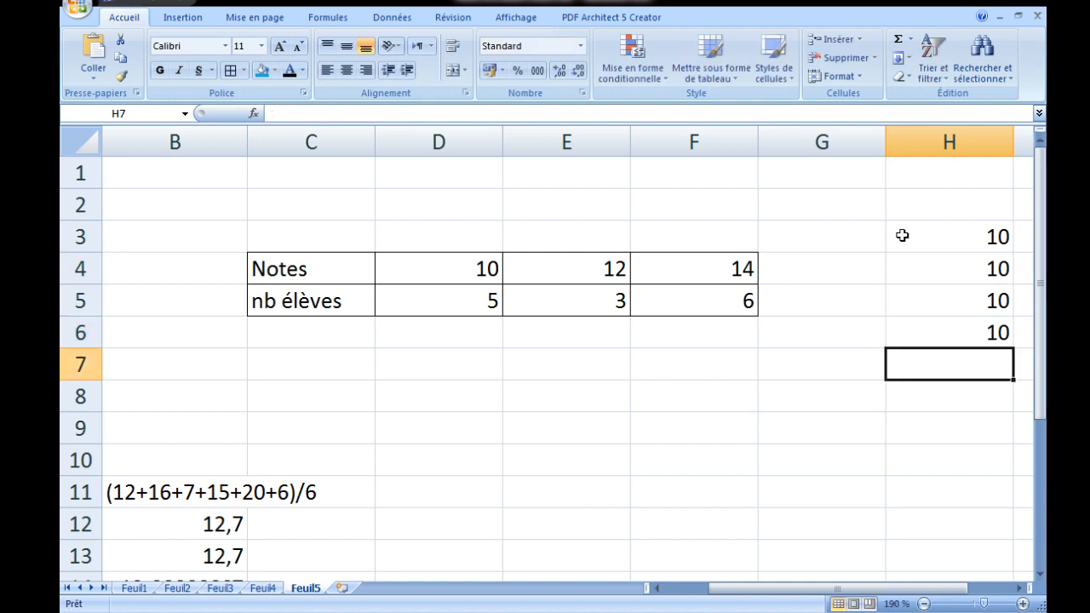
{"action": "type", "text": "10"}
{"action": "key", "text": "Return"}
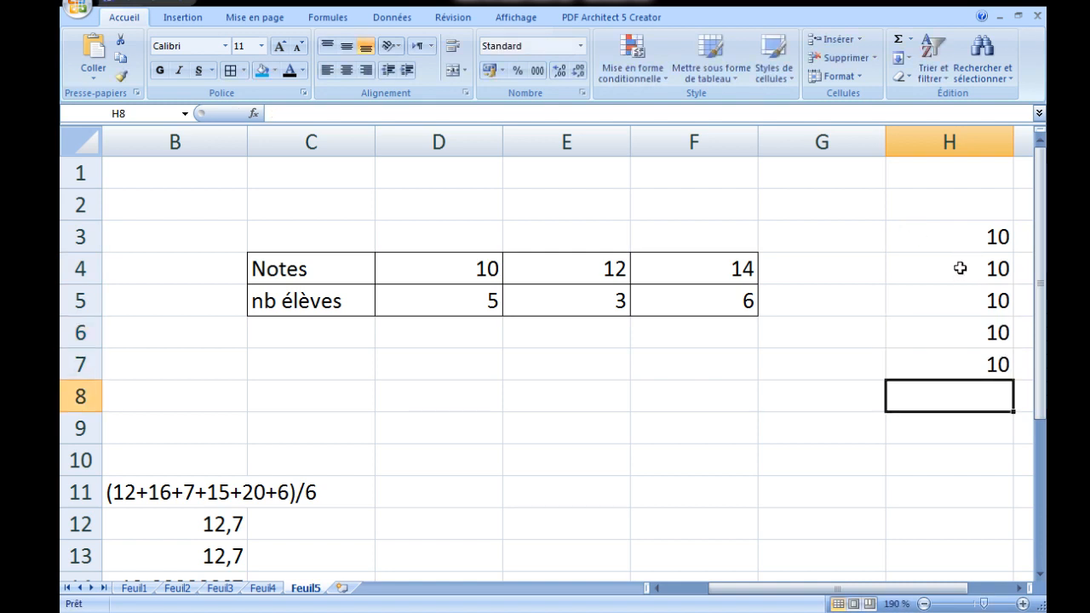
{"action": "left_click_drag", "start_coordinate": [961, 270], "coordinate": [972, 363]}
{"action": "key", "text": "Delete"}
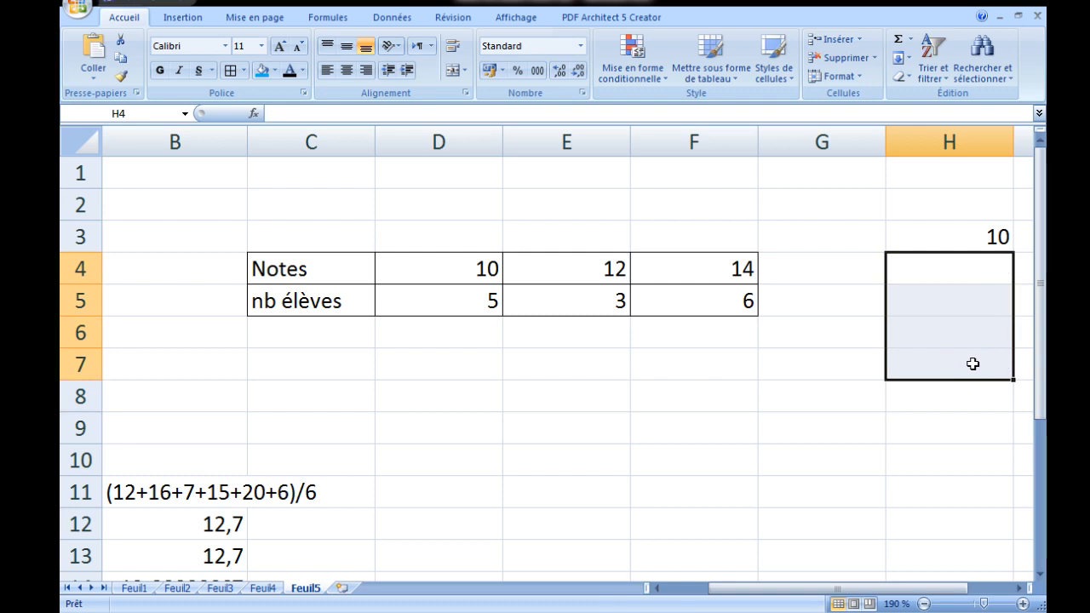
- Fill the grade from H3 down through H7 so the list holds five copies of 10
{"action": "left_click", "coordinate": [972, 239]}
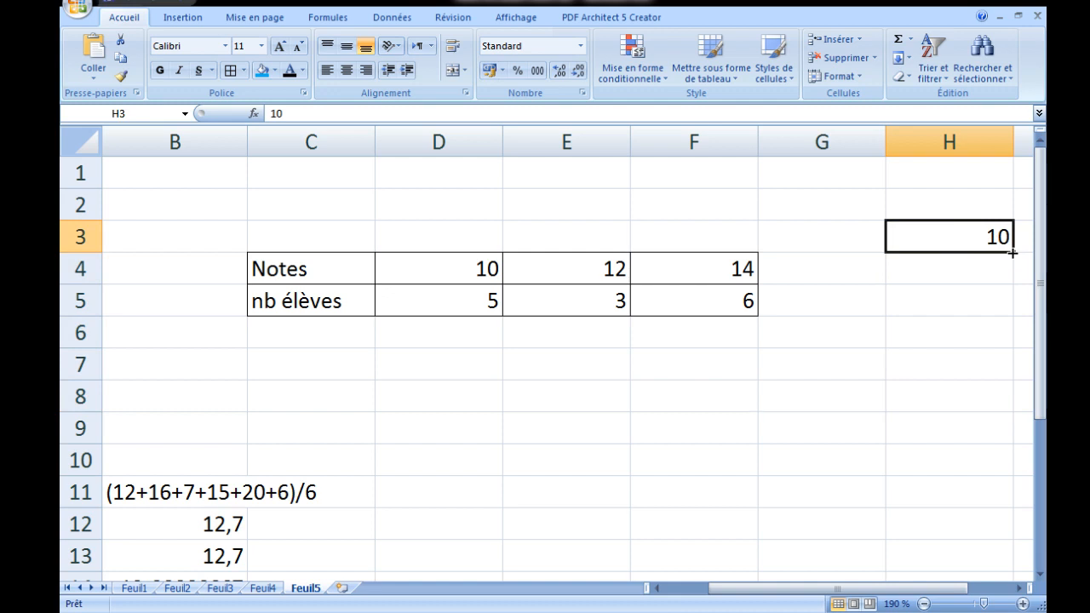
{"action": "left_click_drag", "start_coordinate": [1014, 253], "coordinate": [1010, 368]}
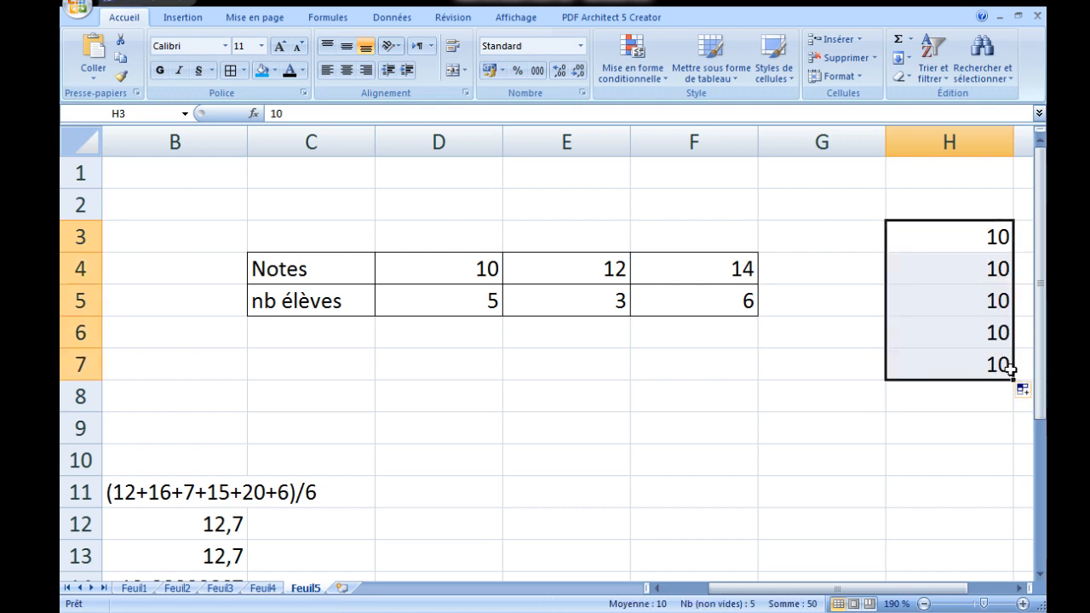
{"action": "left_click", "coordinate": [981, 400]}
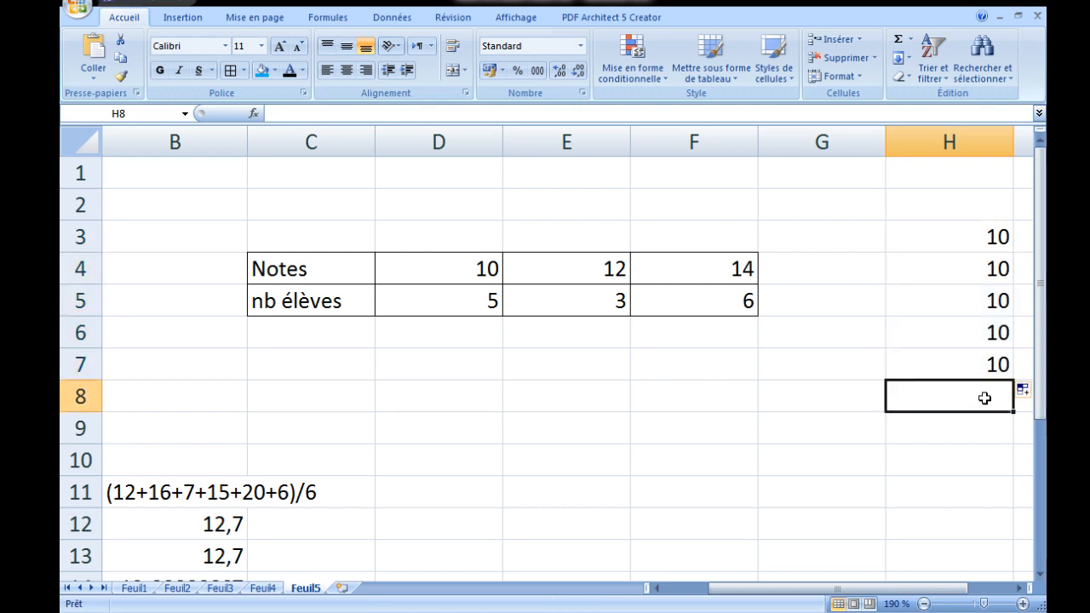
- Enter the grade 12 in H8 and fill it down through H10 for three copies
{"action": "type", "text": "12"}
{"action": "key", "text": "Return"}
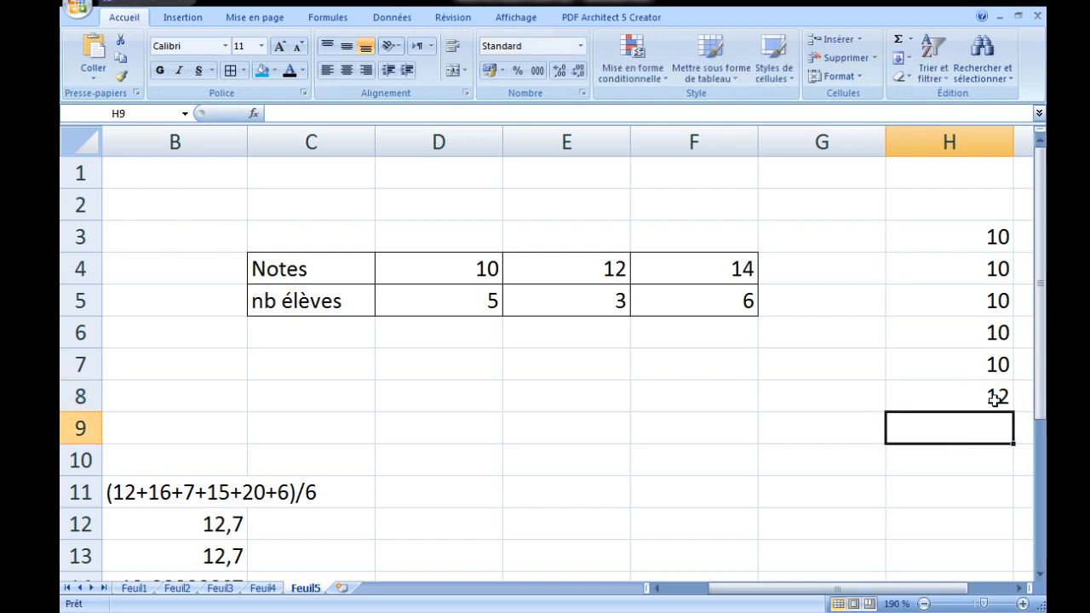
{"action": "left_click", "coordinate": [1011, 403]}
{"action": "left_click_drag", "start_coordinate": [1015, 405], "coordinate": [1011, 470]}
- Enter the grade 14 in H11 and fill it down through H16 for six copies
{"action": "left_click", "coordinate": [985, 492]}
{"action": "scroll", "coordinate": [979, 477], "scroll_direction": "down", "scroll_amount": 1}
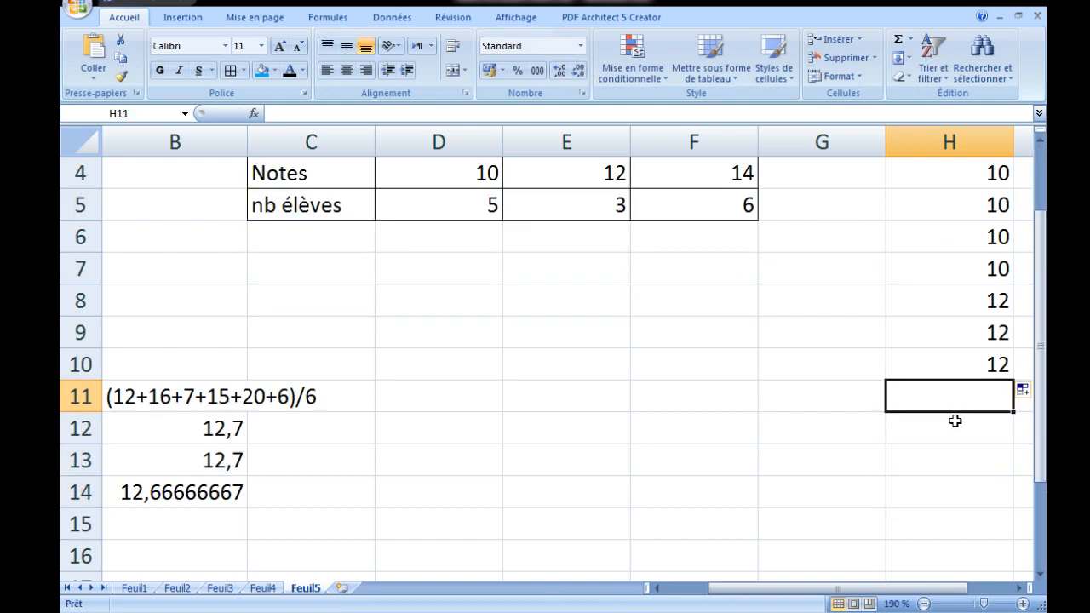
{"action": "scroll", "coordinate": [958, 406], "scroll_direction": "up", "scroll_amount": 1}
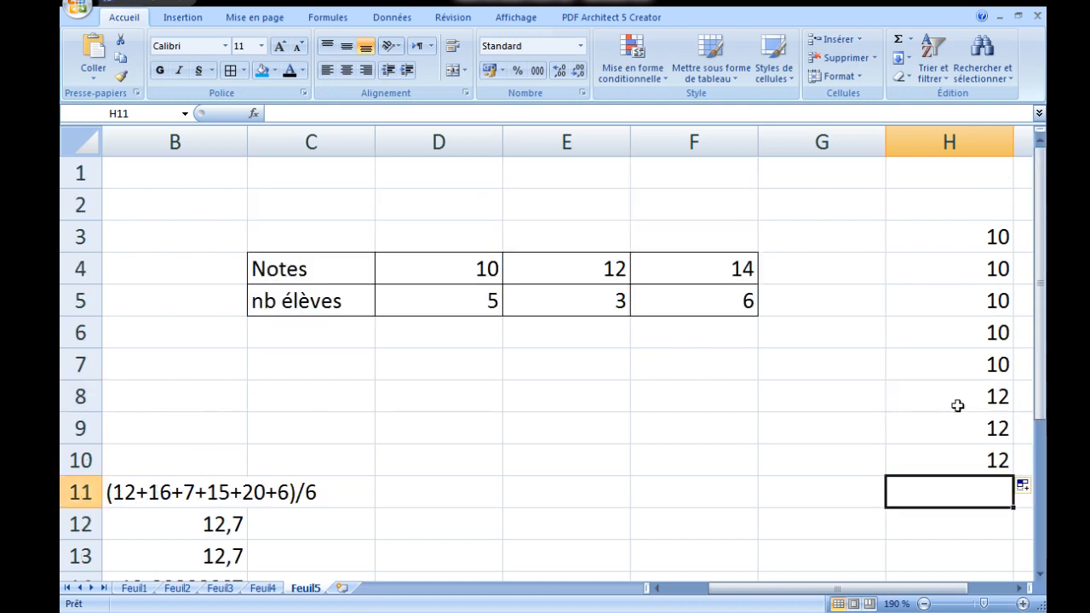
{"action": "scroll", "coordinate": [958, 406], "scroll_direction": "down", "scroll_amount": 1}
{"action": "type", "text": "14"}
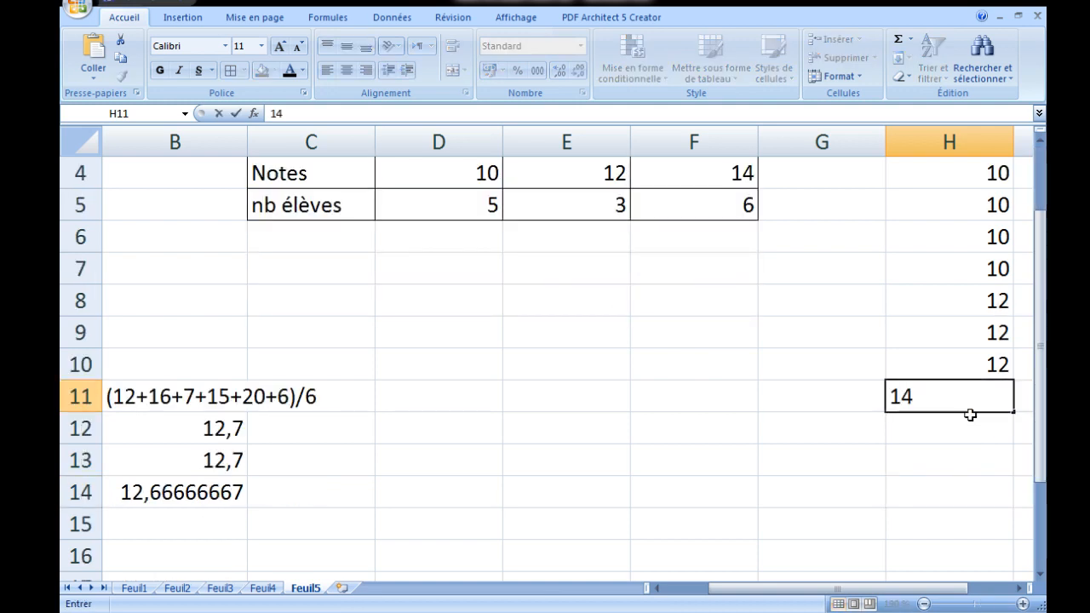
{"action": "key", "text": "Return"}
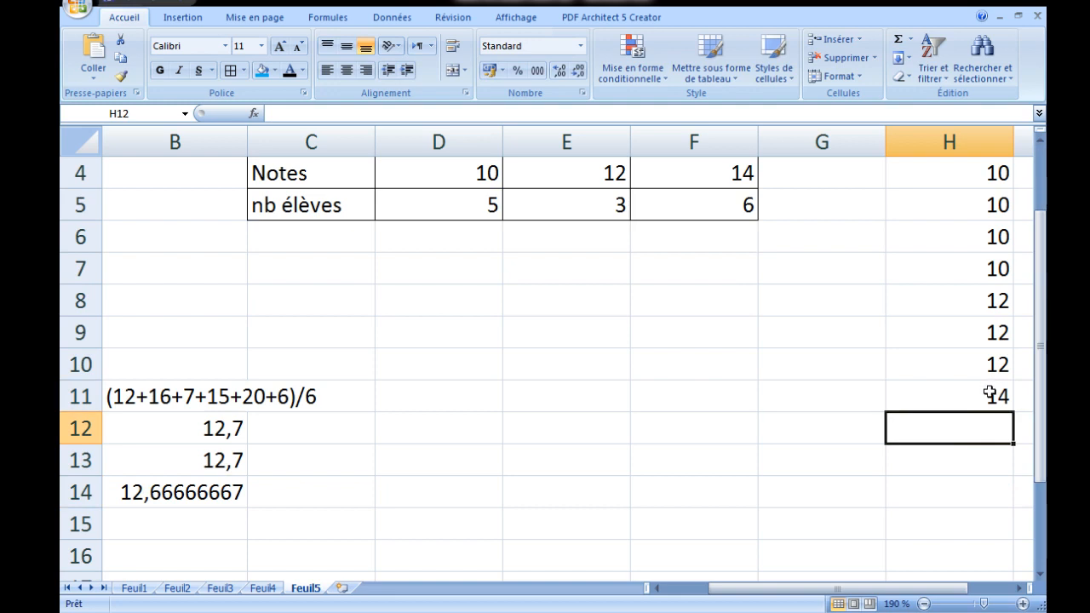
{"action": "left_click", "coordinate": [992, 392]}
{"action": "left_click_drag", "start_coordinate": [1013, 412], "coordinate": [998, 562]}
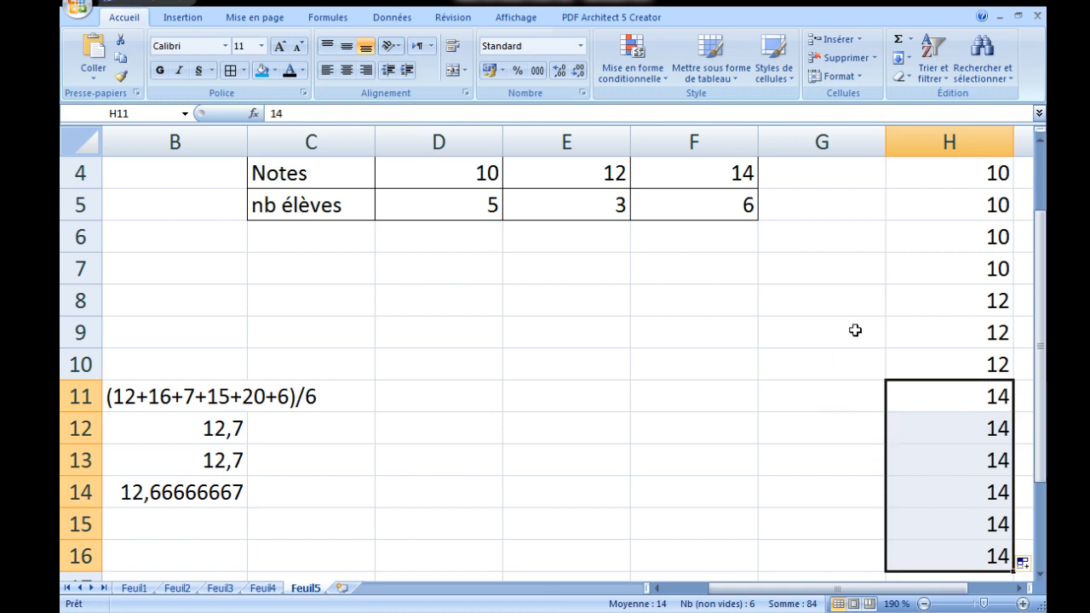
- Calculate the average of the grade list in F11 with the formula =SOMME(H4:H16)/14
{"action": "scroll", "coordinate": [855, 331], "scroll_direction": "up", "scroll_amount": 1}
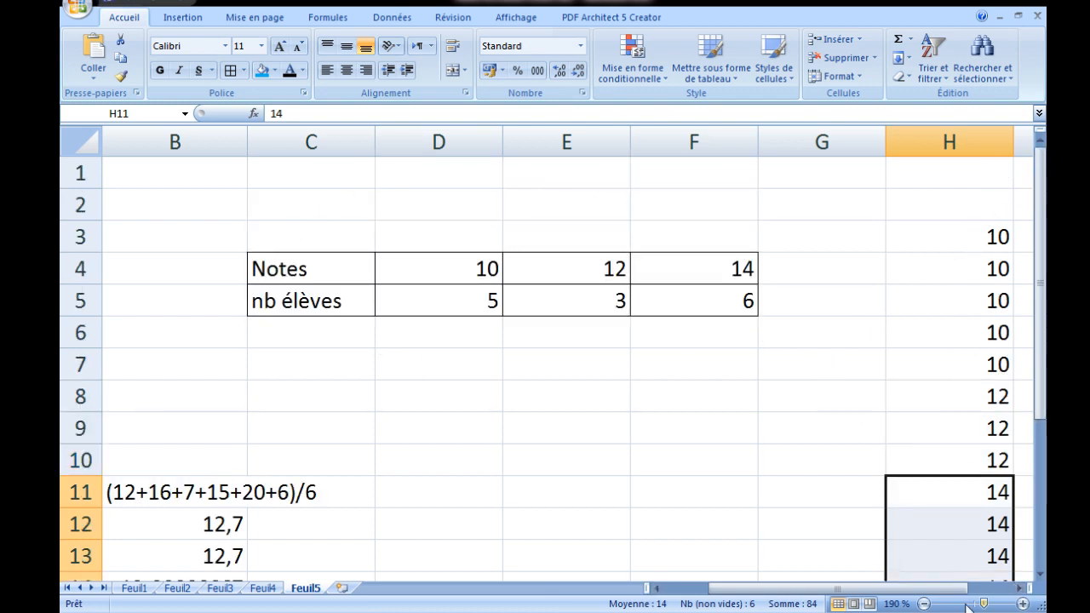
{"action": "left_click", "coordinate": [925, 404]}
{"action": "scroll", "coordinate": [901, 350], "scroll_direction": "down", "scroll_amount": 1}
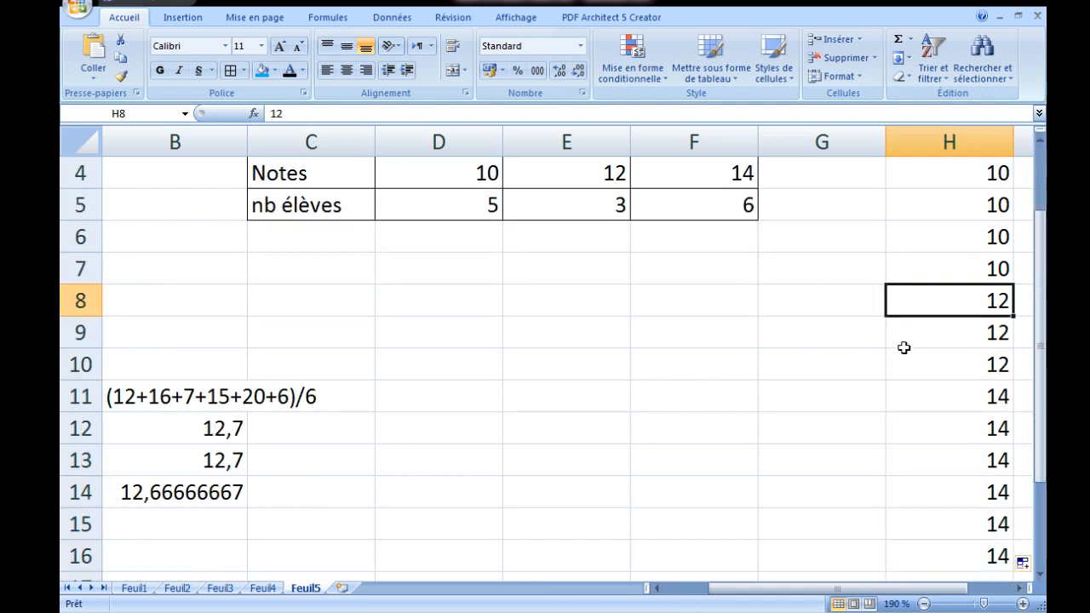
{"action": "scroll", "coordinate": [903, 347], "scroll_direction": "down", "scroll_amount": 1}
{"action": "scroll", "coordinate": [904, 348], "scroll_direction": "up", "scroll_amount": 1}
{"action": "left_click", "coordinate": [719, 401]}
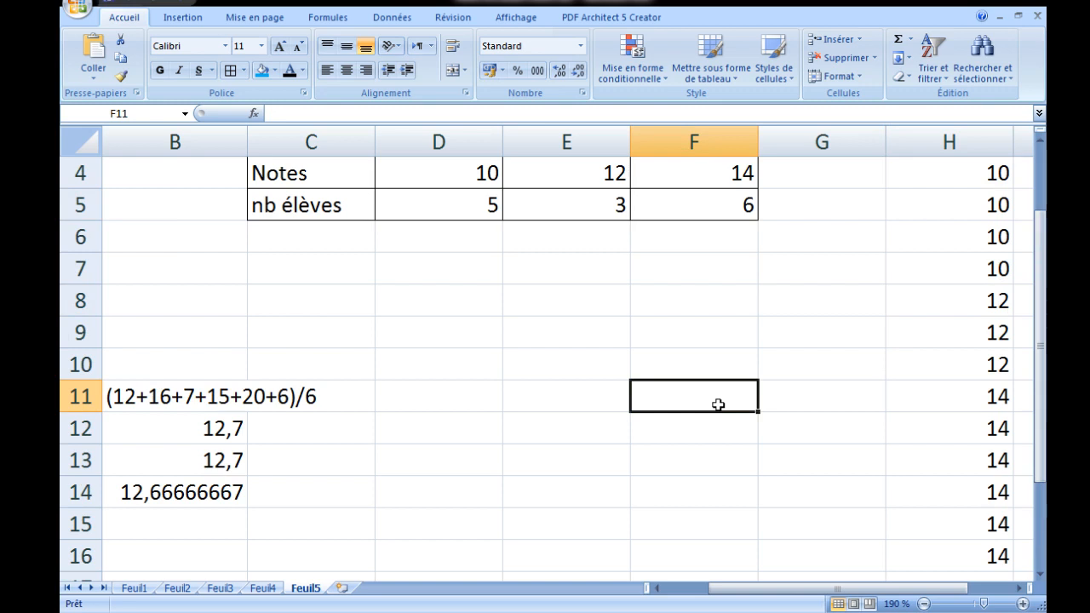
{"action": "type", "text": "="}
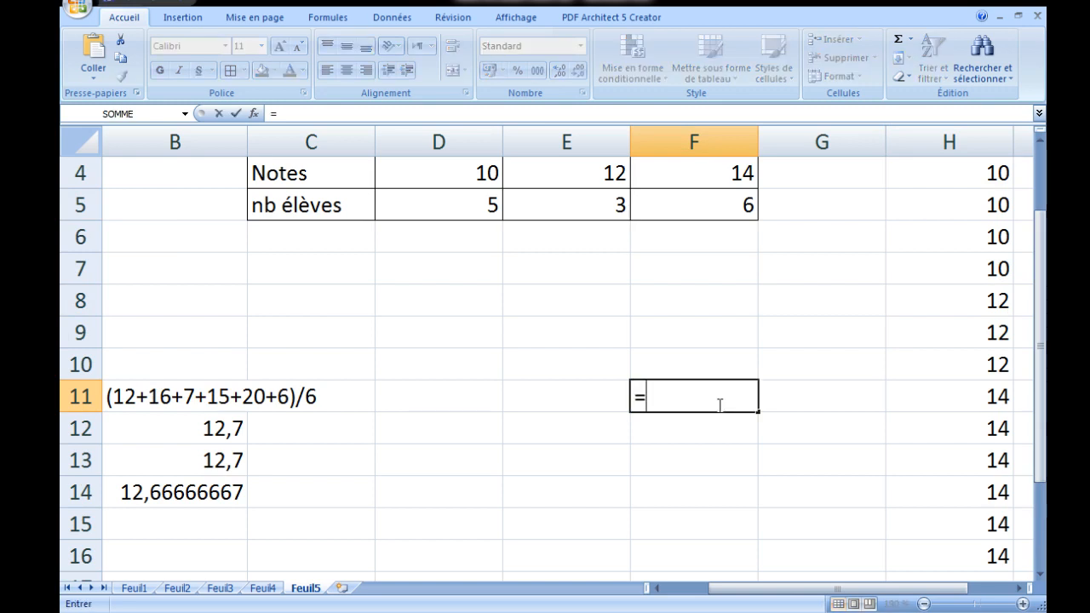
{"action": "type", "text": "somme("}
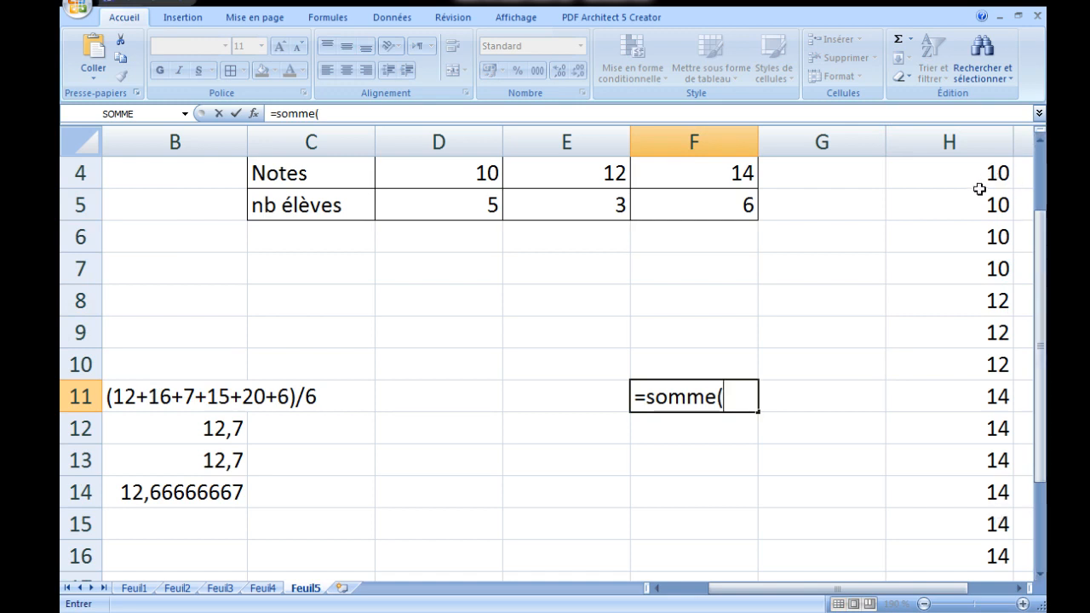
{"action": "scroll", "coordinate": [973, 190], "scroll_direction": "up", "scroll_amount": 1}
{"action": "scroll", "coordinate": [979, 238], "scroll_direction": "down", "scroll_amount": 1}
{"action": "left_click_drag", "start_coordinate": [969, 180], "coordinate": [990, 555]}
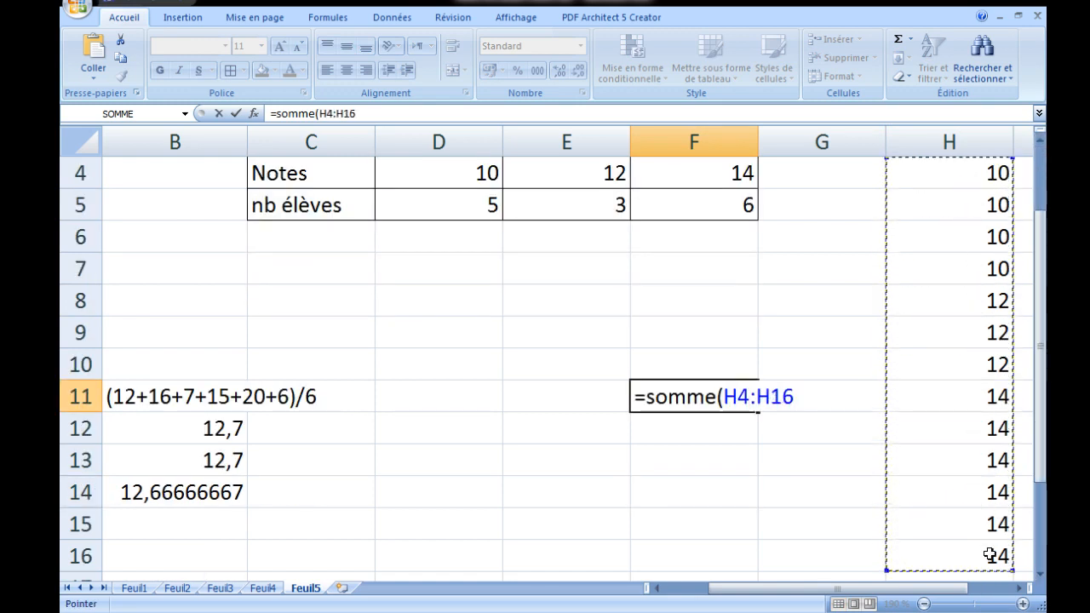
{"action": "type", "text": ")"}
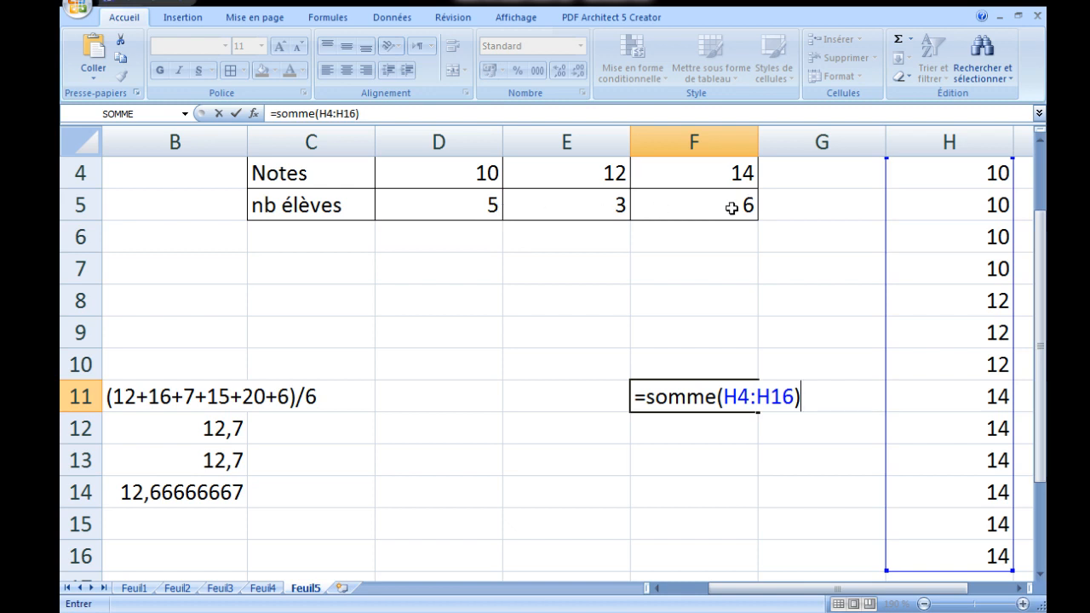
{"action": "type", "text": "/14"}
{"action": "key", "text": "Return"}
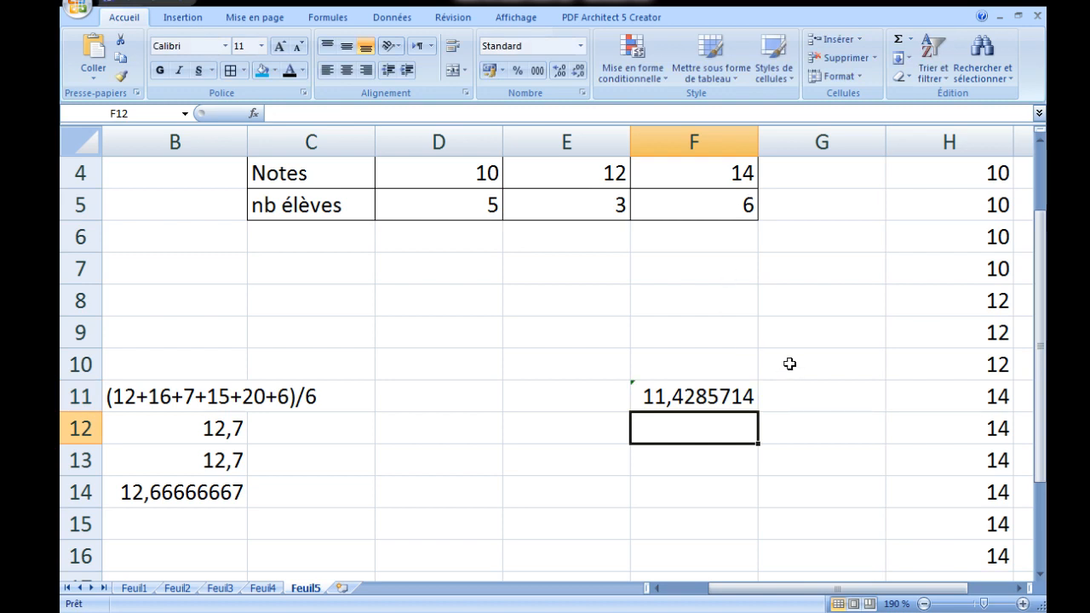
{"action": "left_click", "coordinate": [716, 406]}
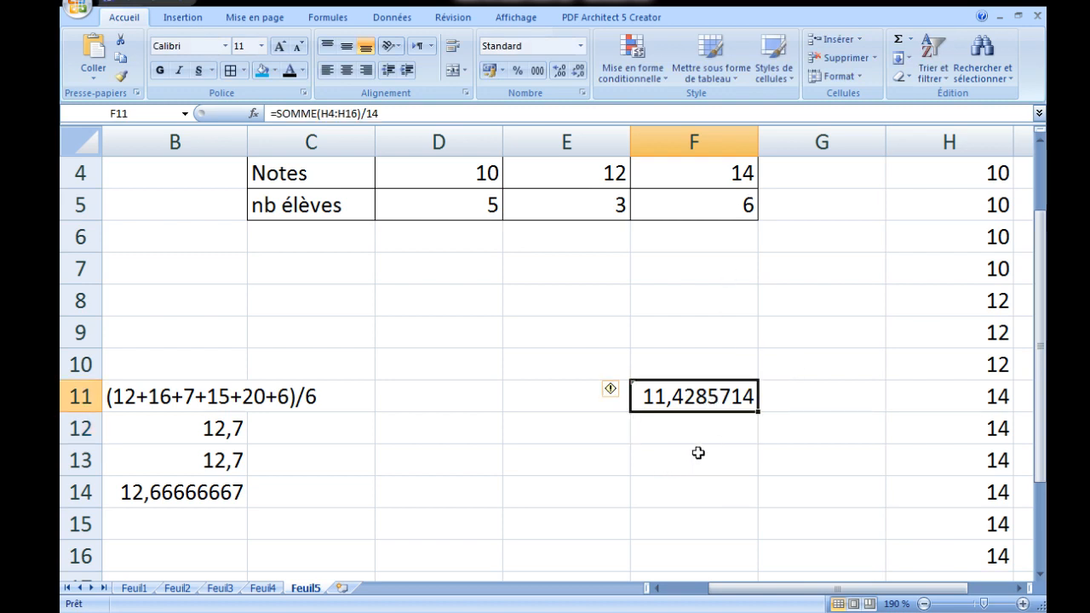
{"action": "left_click_drag", "start_coordinate": [838, 596], "coordinate": [790, 596]}
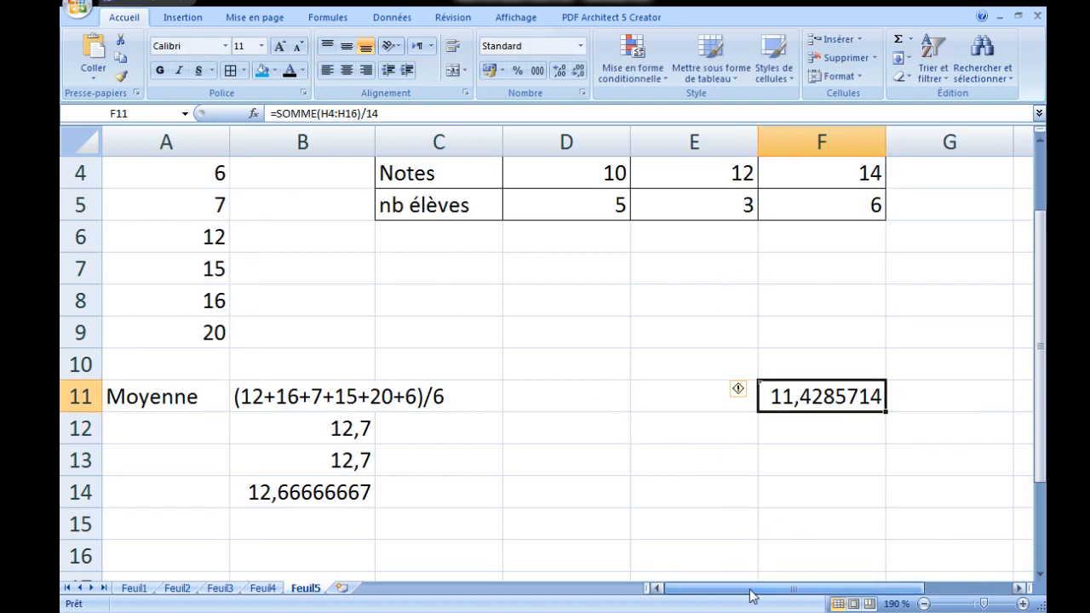
{"action": "scroll", "coordinate": [309, 397], "scroll_direction": "up", "scroll_amount": 1}
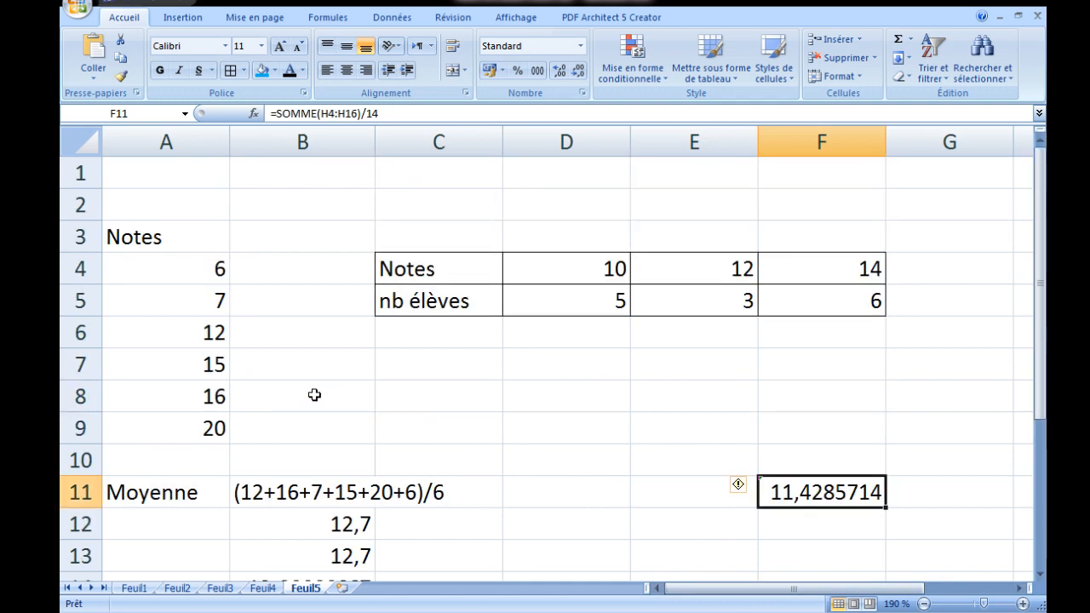